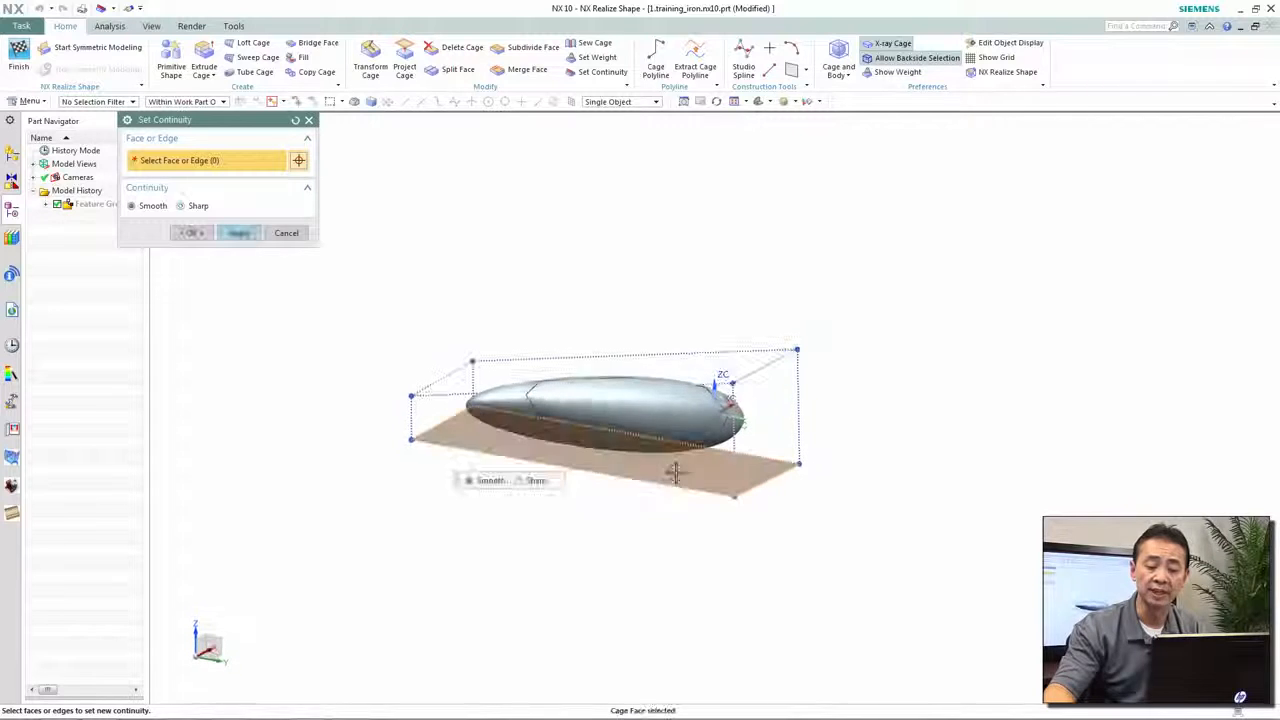
Step: Set the continuity of the cage's bottom face to Sharp
left_click(524, 483)
middle_click_drag(524, 483, 530, 362)
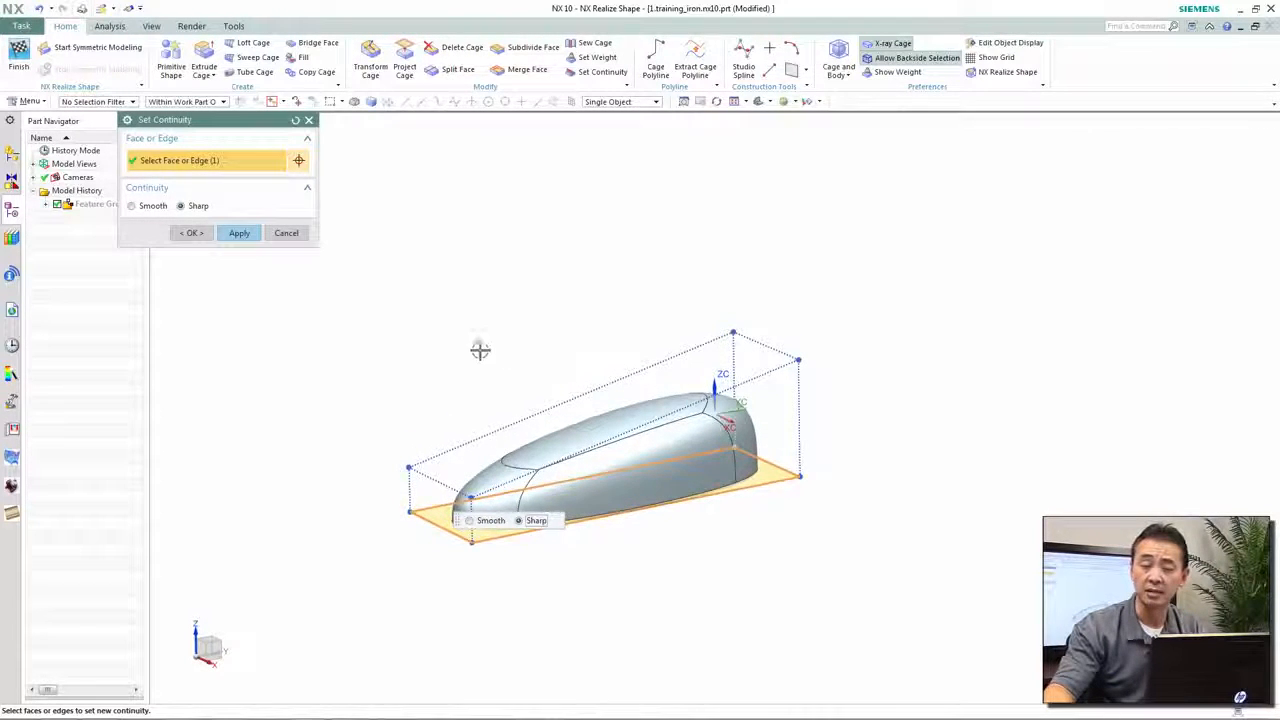
left_click(193, 232)
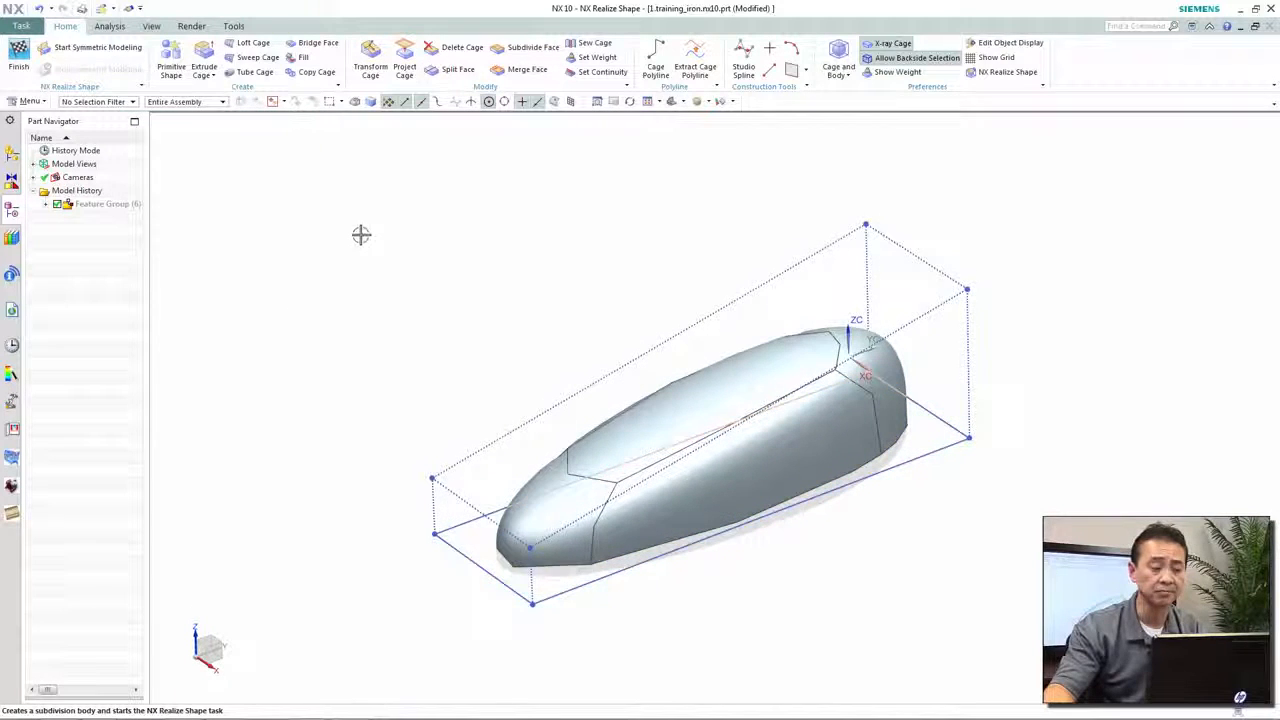
left_click(461, 234)
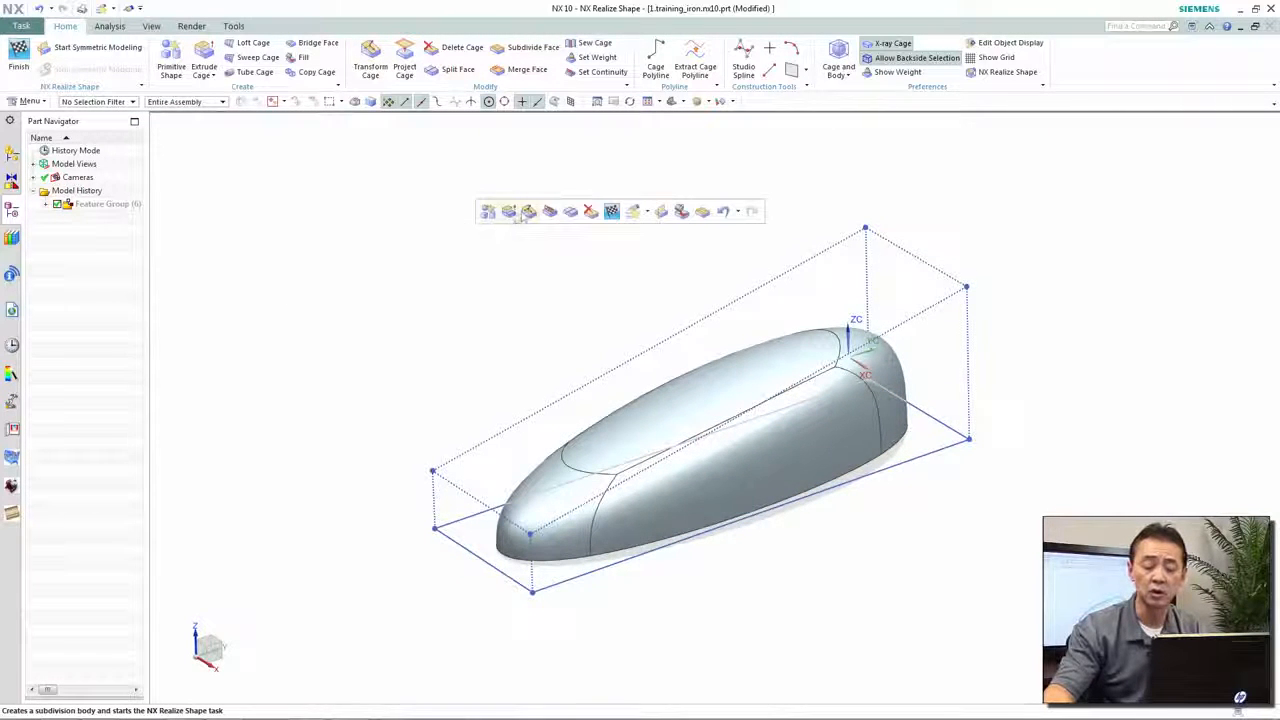
left_click(570, 212)
left_click(773, 266)
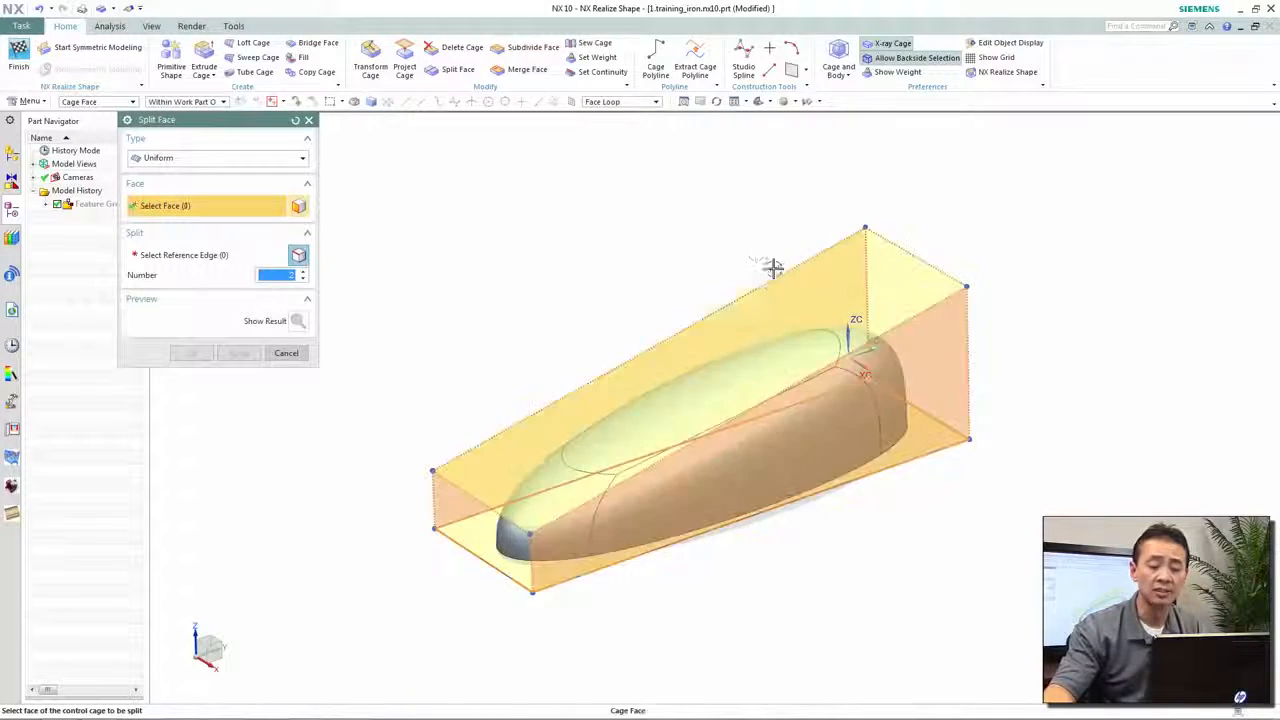
middle_click(712, 227)
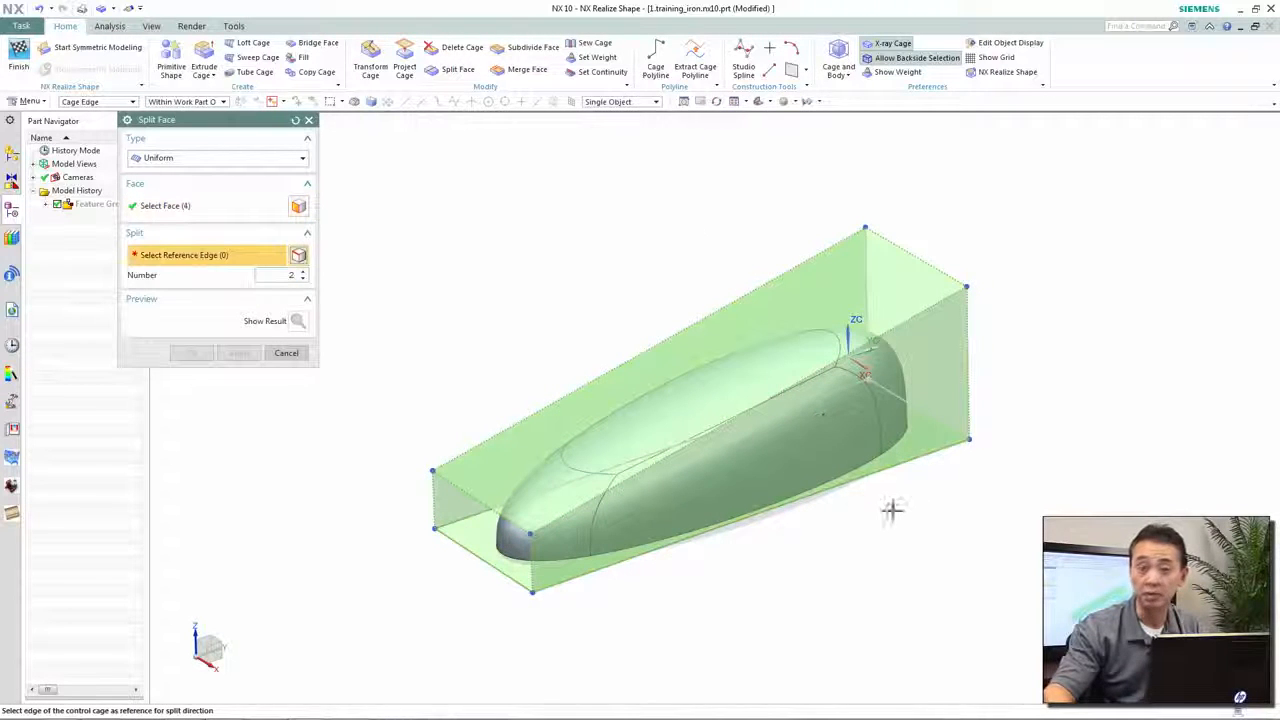
left_click(984, 331)
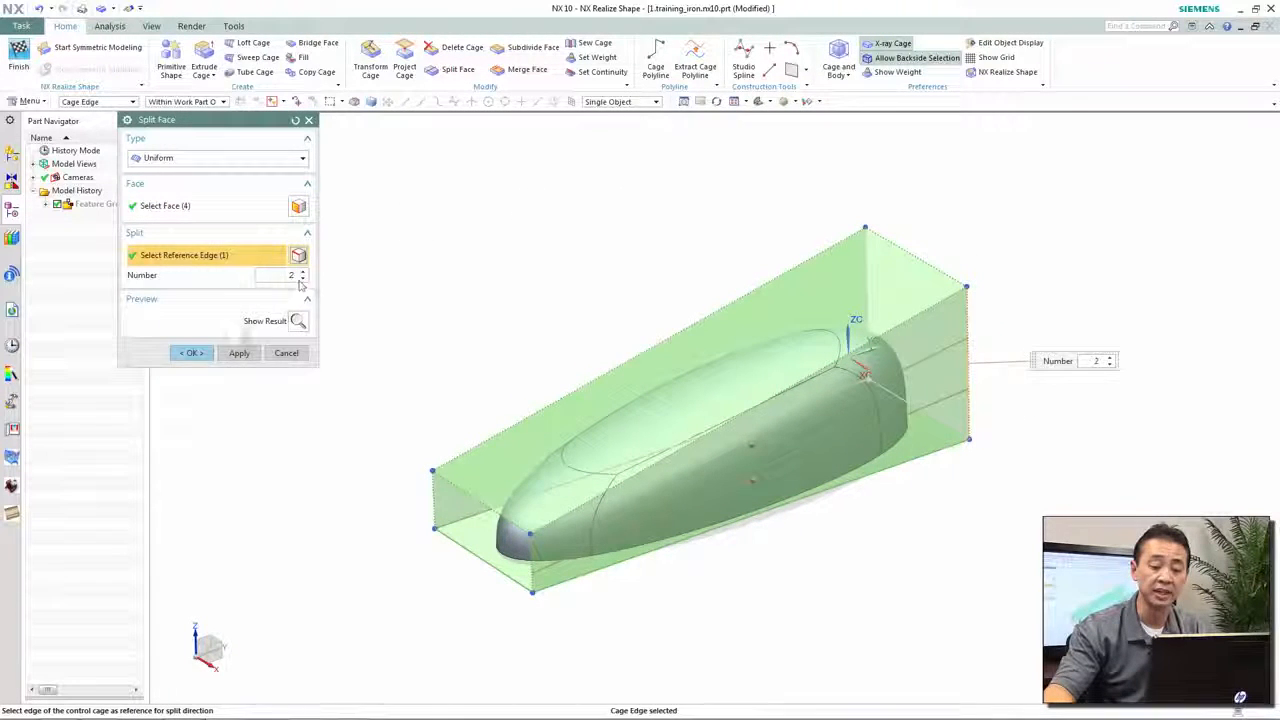
left_click(245, 353)
key("ctrl+z")
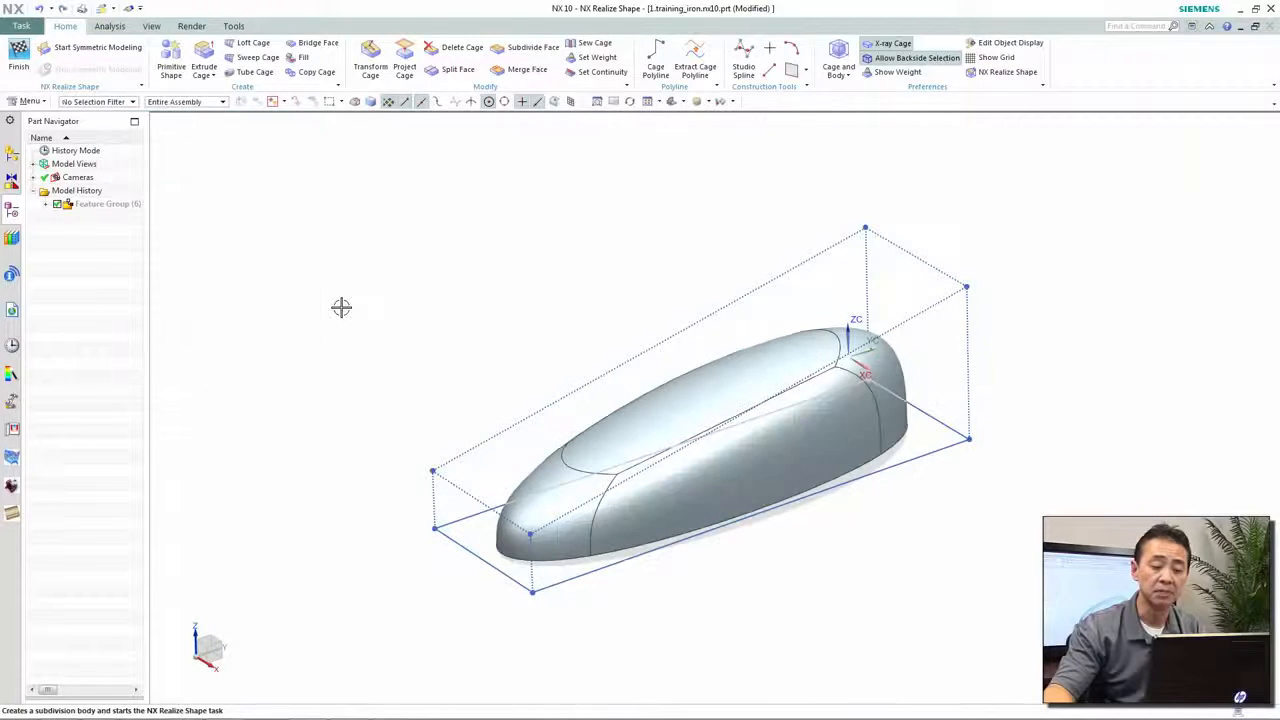
Step: Split the loop of four cage side faces uniformly with Number 2, using a vertical corner edge as reference
right_click(423, 281)
left_click(484, 266)
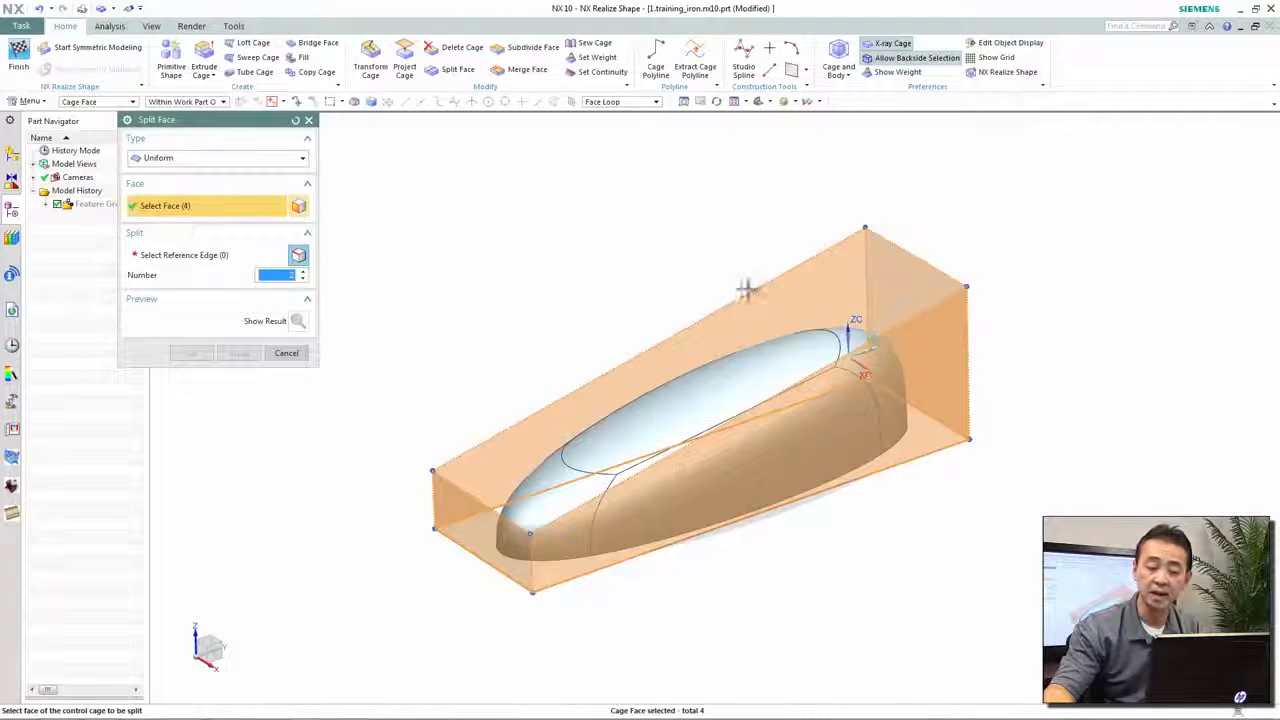
middle_click(742, 288)
left_click(966, 354)
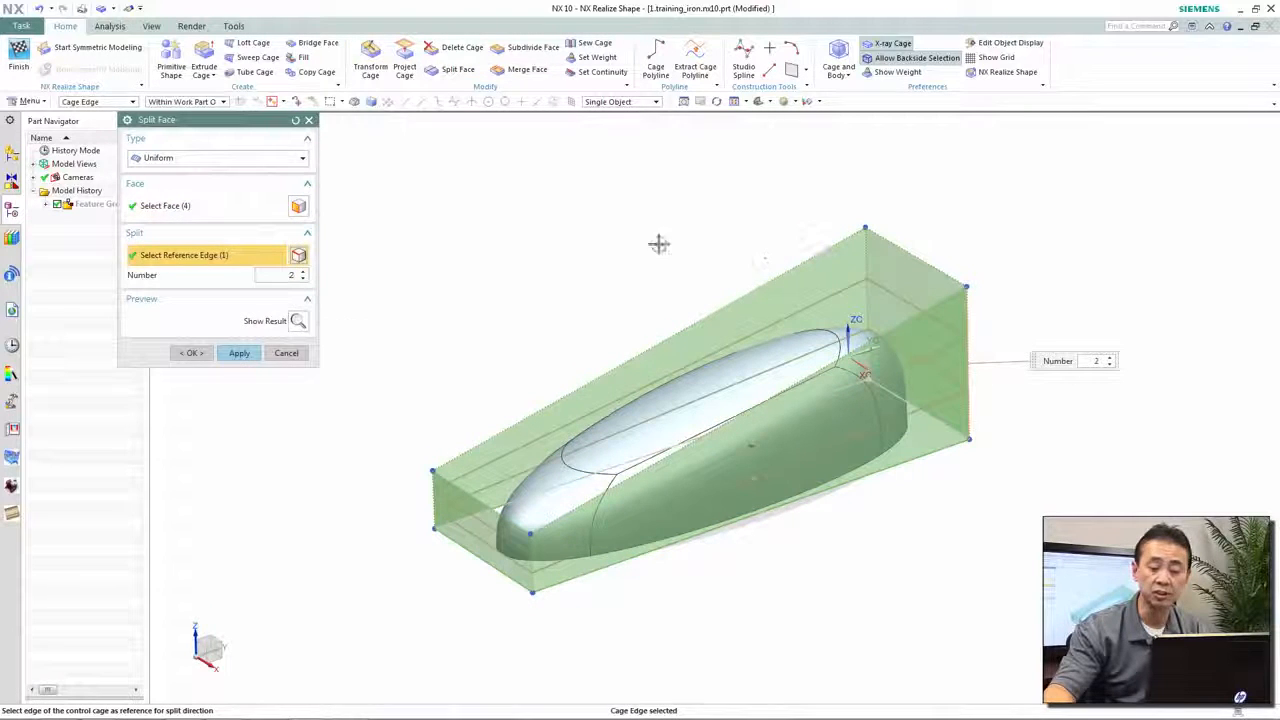
middle_click(428, 321)
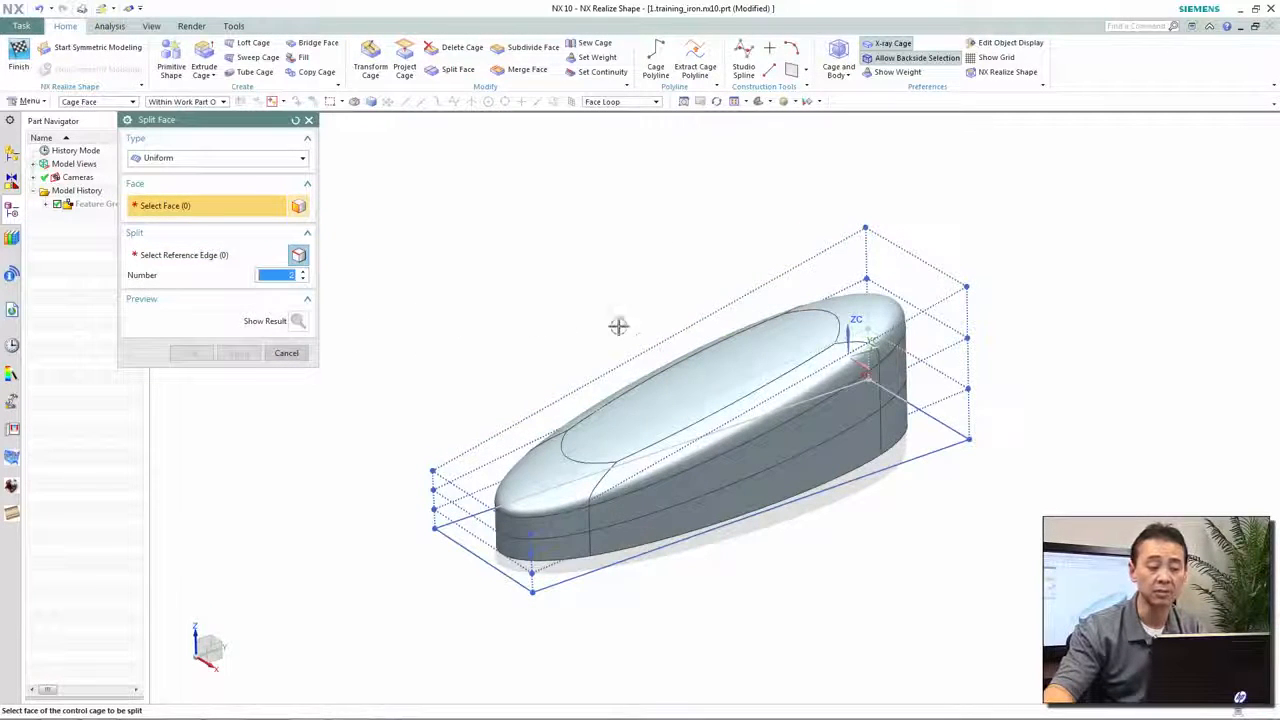
Step: Split the face loop over the top, bottom and long sides uniformly with Number 2, using a long bottom edge as reference
left_click(706, 320)
middle_click(629, 274)
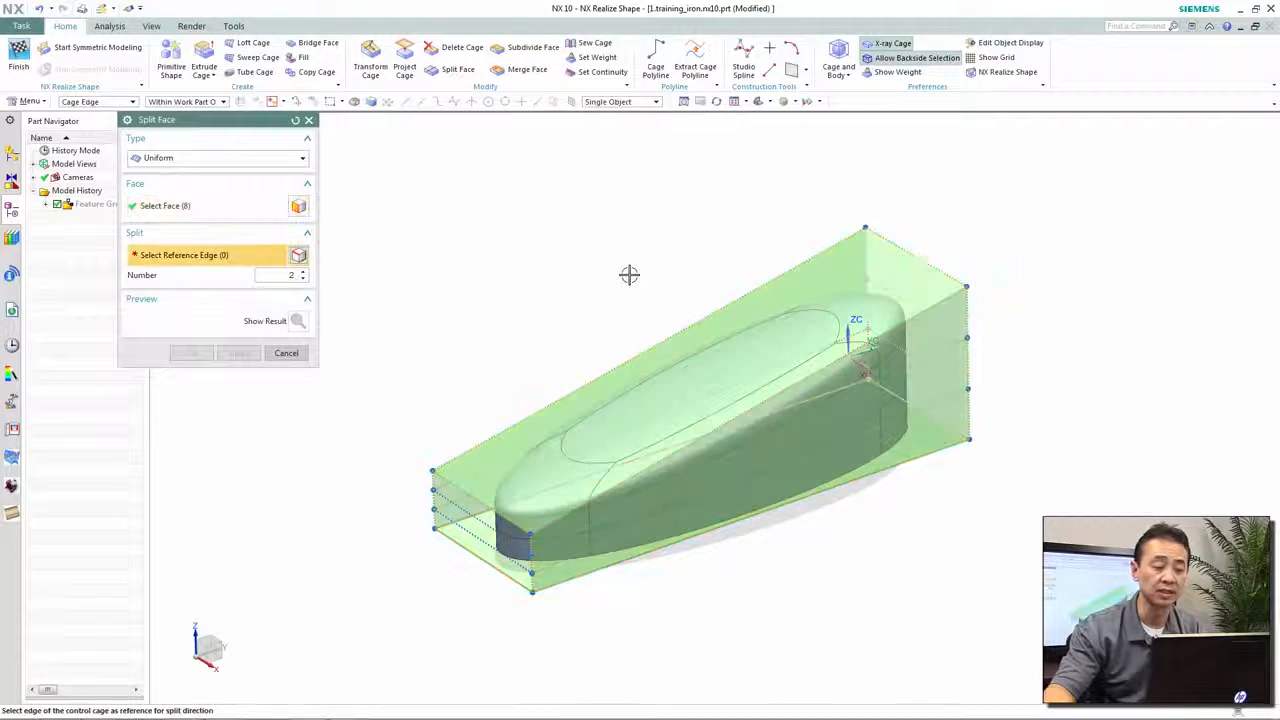
left_click(826, 494)
middle_click(514, 280)
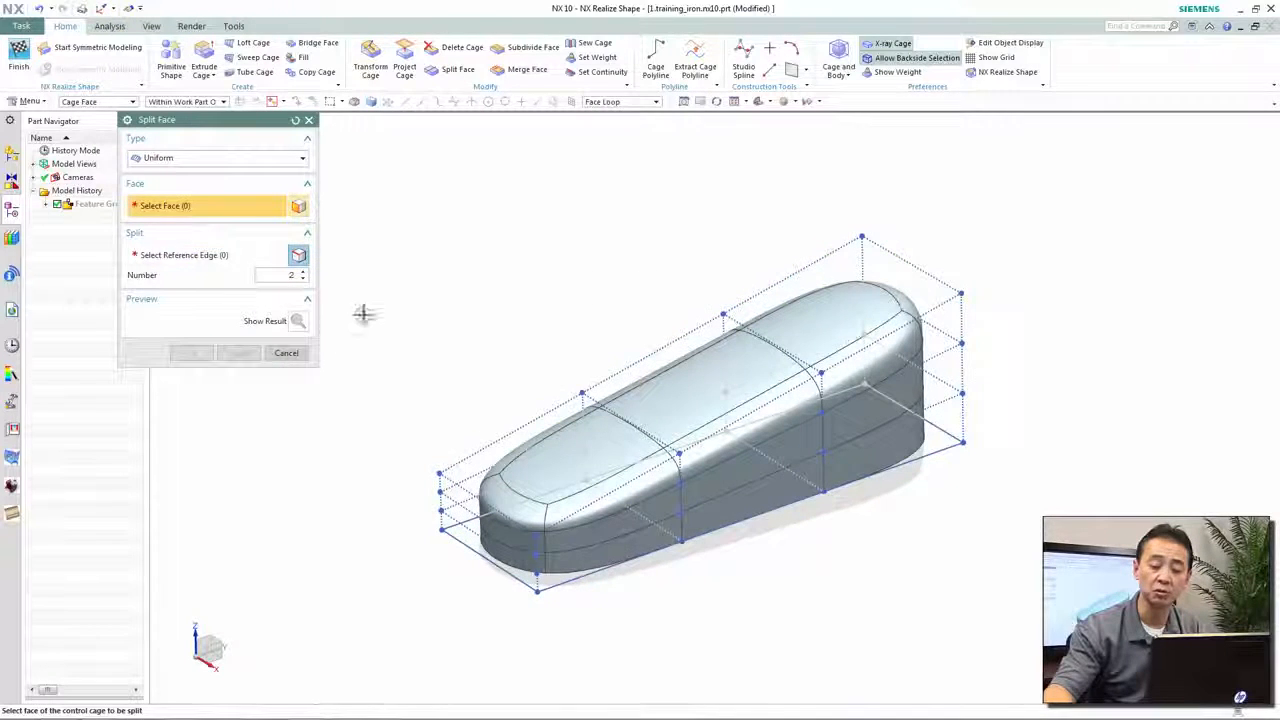
left_click(286, 353)
Step: In side view, move the front intermediate column of cage points toward the low front end and raise its upper points
middle_click_drag(553, 244, 553, 244)
key("F8")
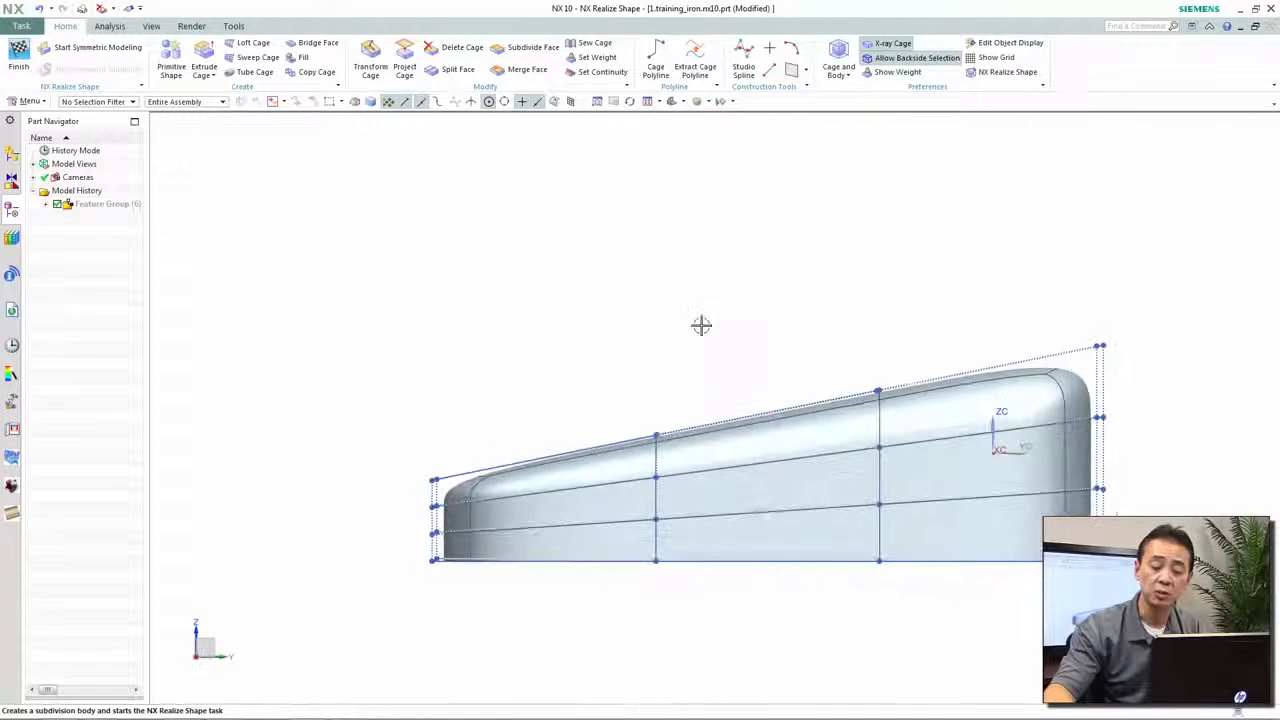
left_click(701, 325)
left_click(767, 301)
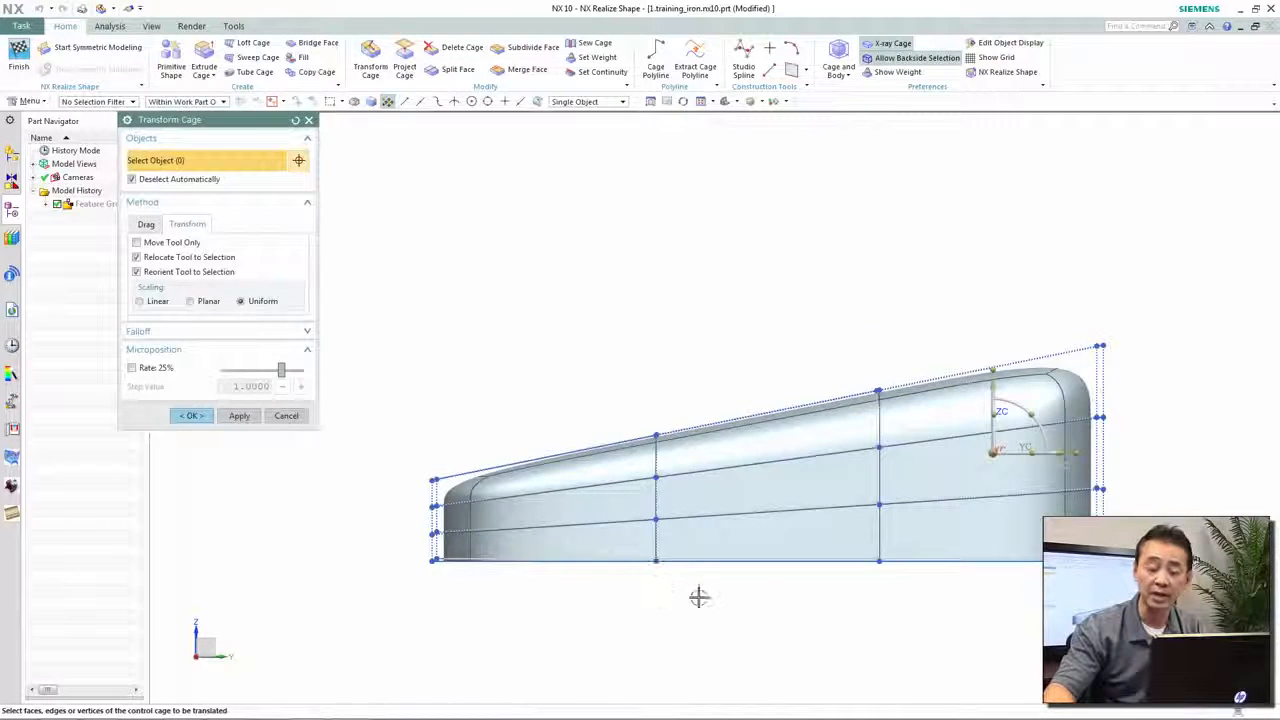
left_click_drag(618, 404, 699, 597)
left_click_drag(722, 498, 597, 499)
left_click_drag(508, 380, 563, 505)
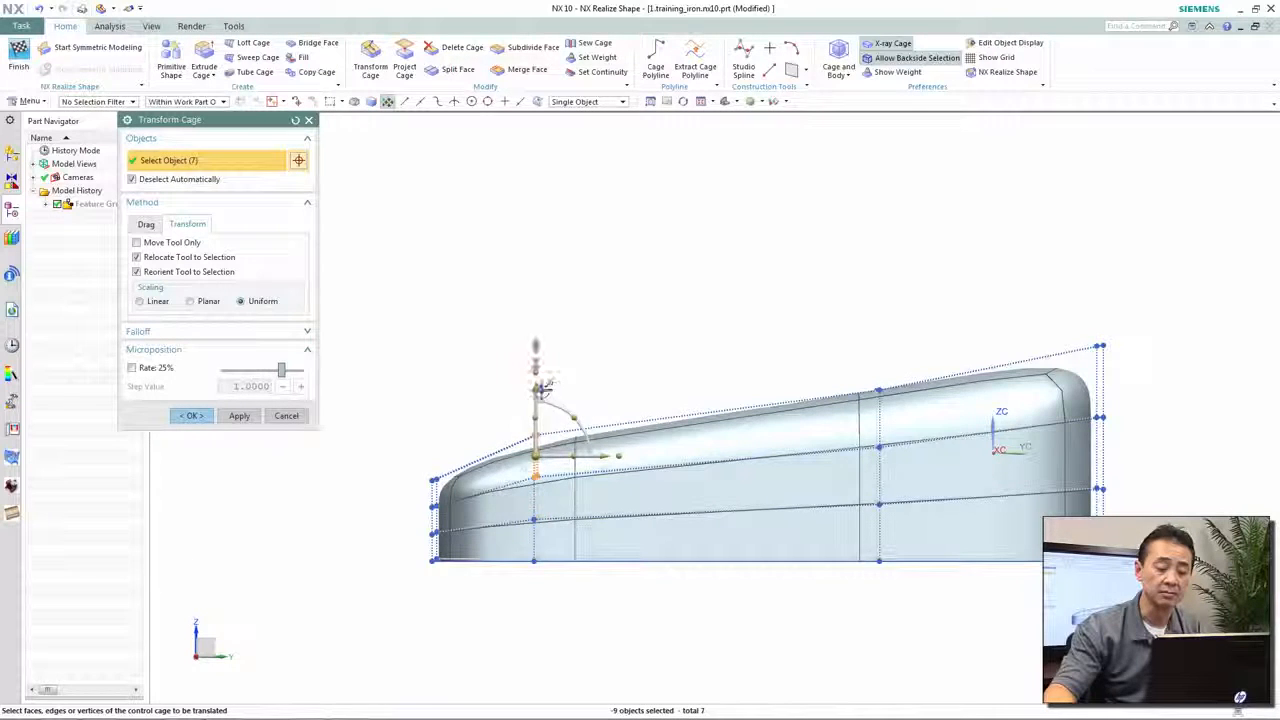
left_click_drag(543, 388, 537, 337)
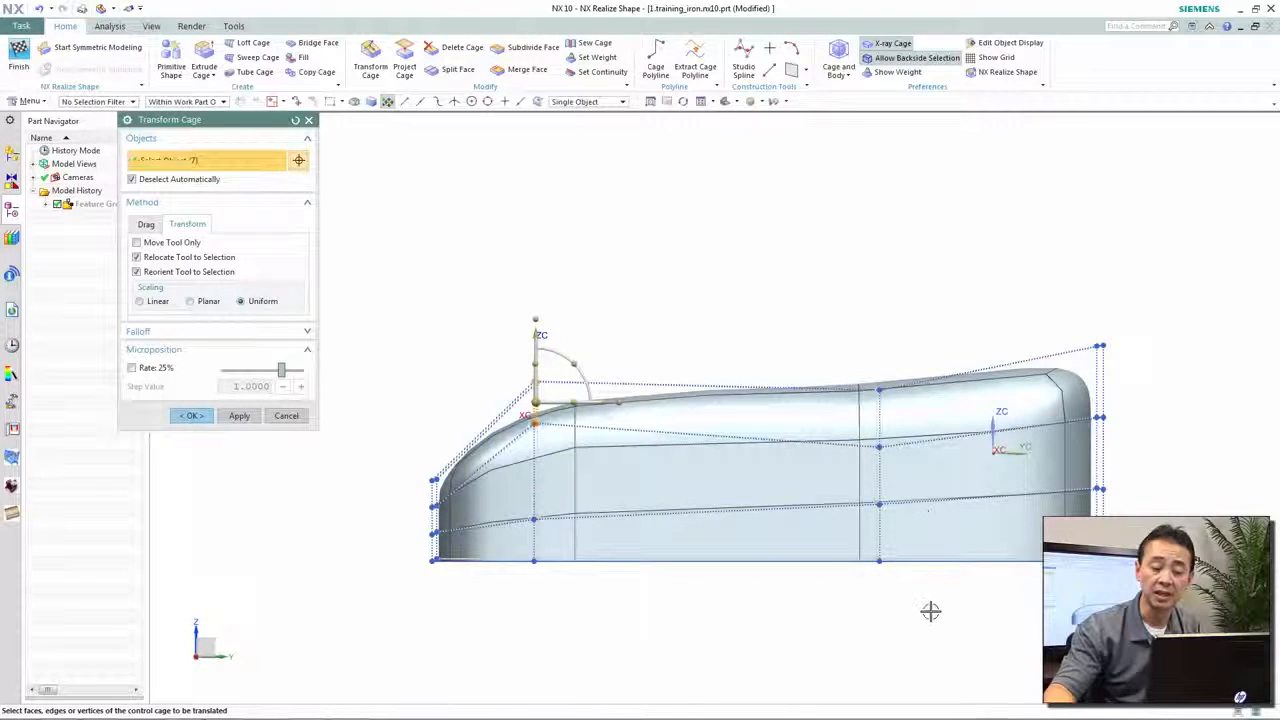
Step: Move the rear intermediate column of cage points toward the tall rear end and raise its upper points
left_click_drag(832, 342, 930, 611)
left_click_drag(945, 473, 1117, 476)
left_click_drag(996, 338, 1080, 476)
left_click_drag(1036, 352, 1035, 290)
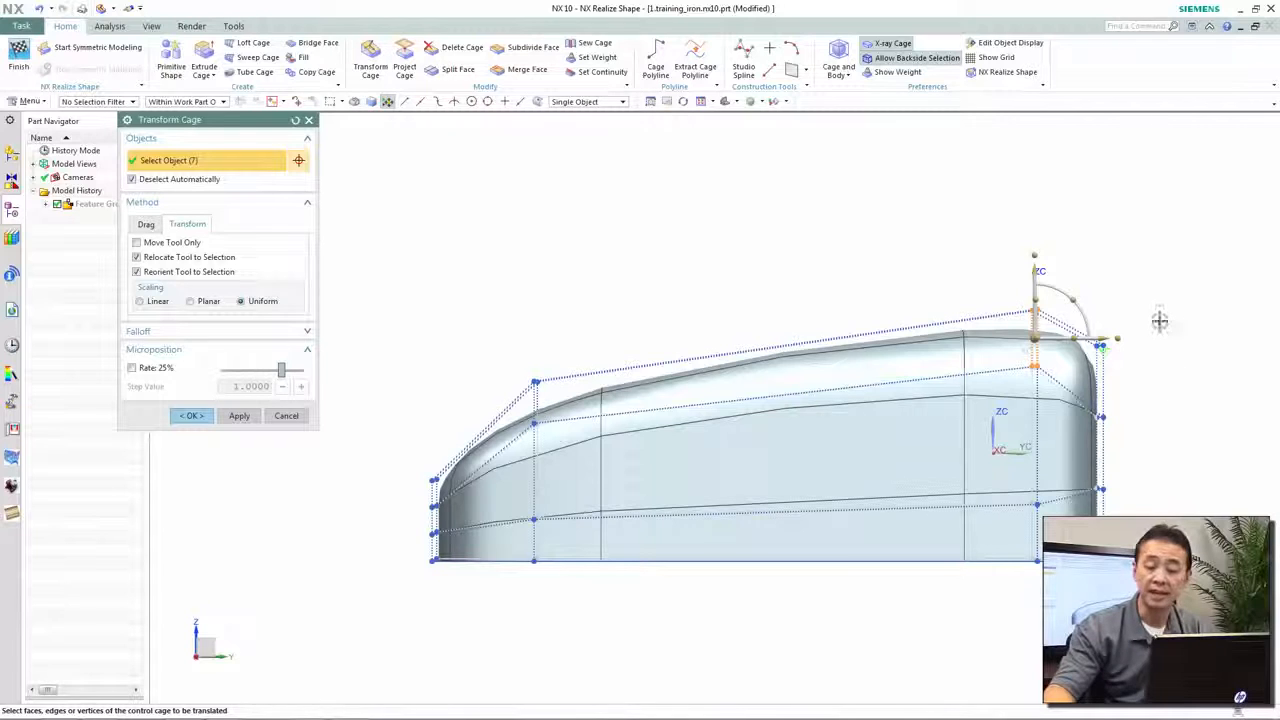
Step: Lower the cage points at the rear end above the base and finish the cage transform
left_click_drag(1102, 315, 1102, 355)
left_click_drag(1082, 500, 1078, 510)
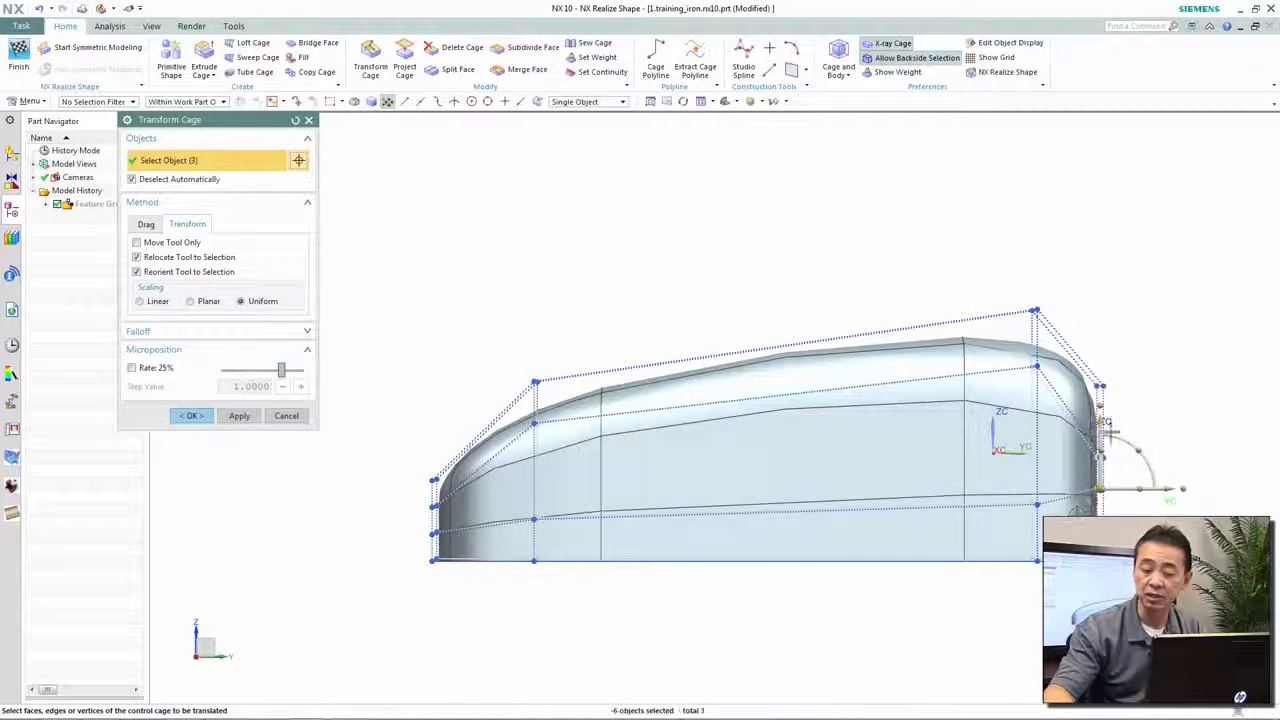
middle_click(570, 281)
Step: Delete the large middle cage faces on both long sides to open the handle hole
left_click(577, 281)
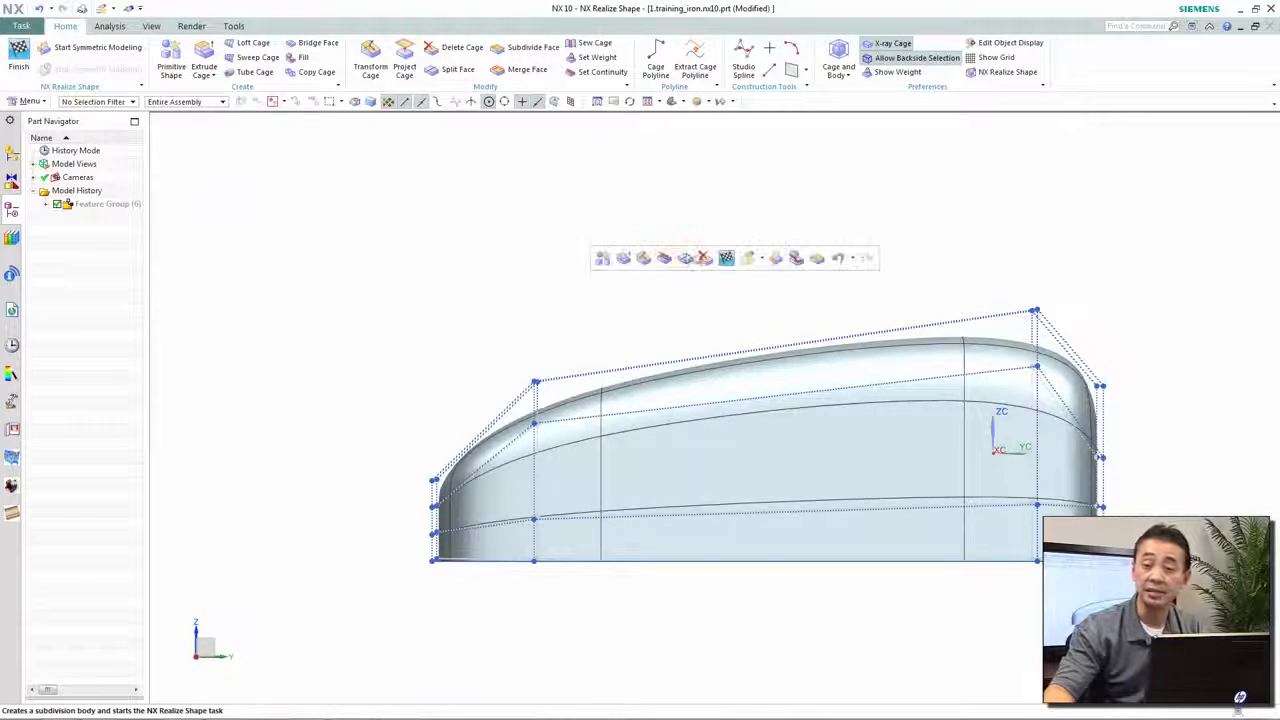
left_click(693, 259)
left_click_drag(1057, 353, 491, 532)
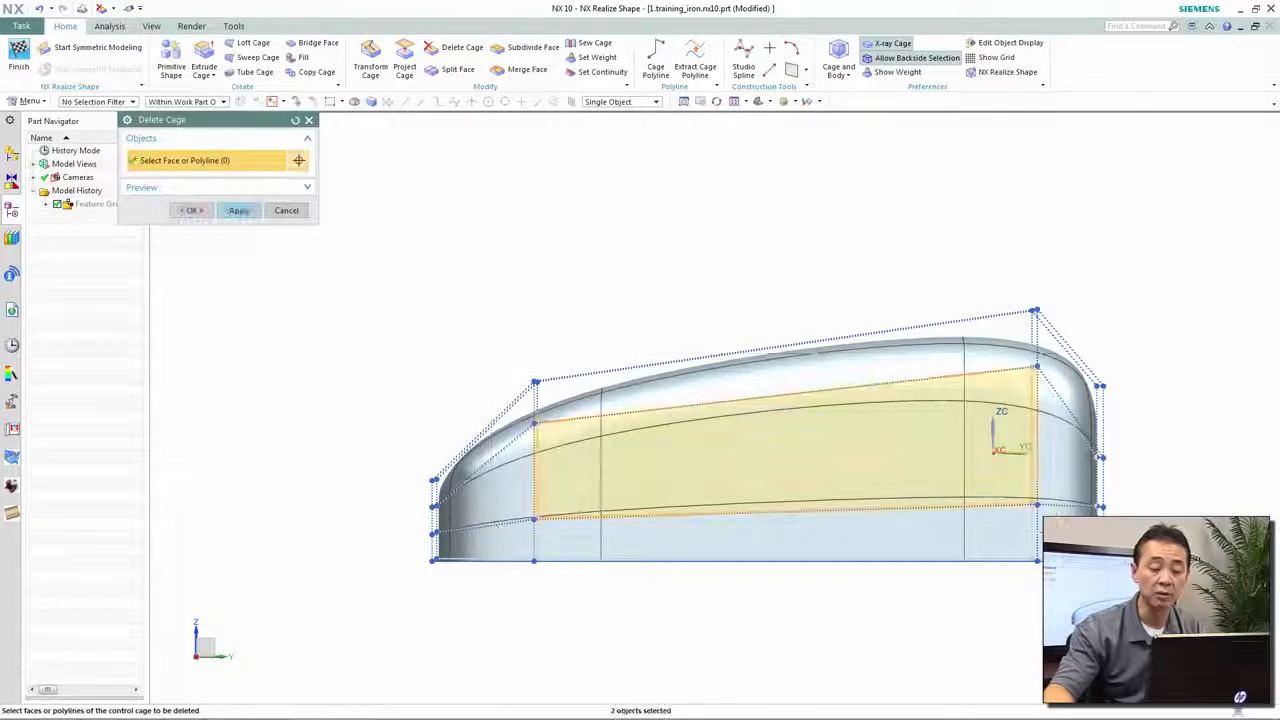
middle_click(416, 283)
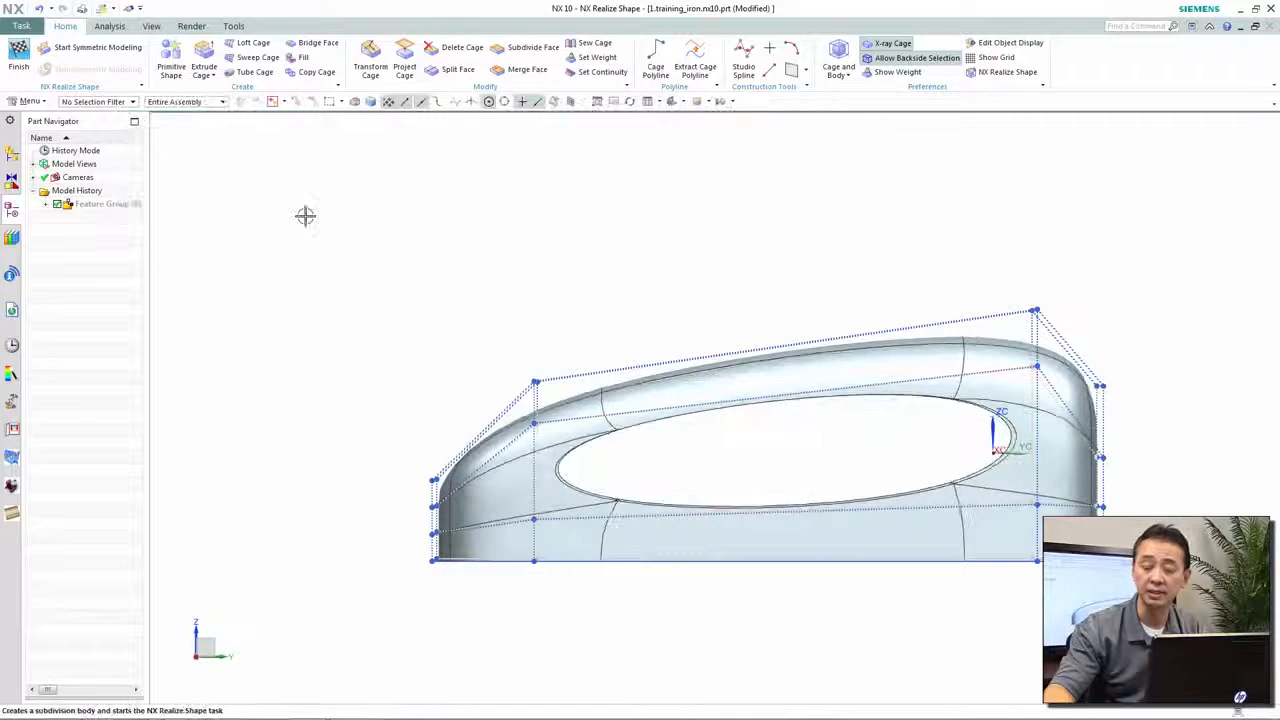
Step: Fill the rear and upper inner walls of the handle opening between the opposite cage edges
left_click(309, 216)
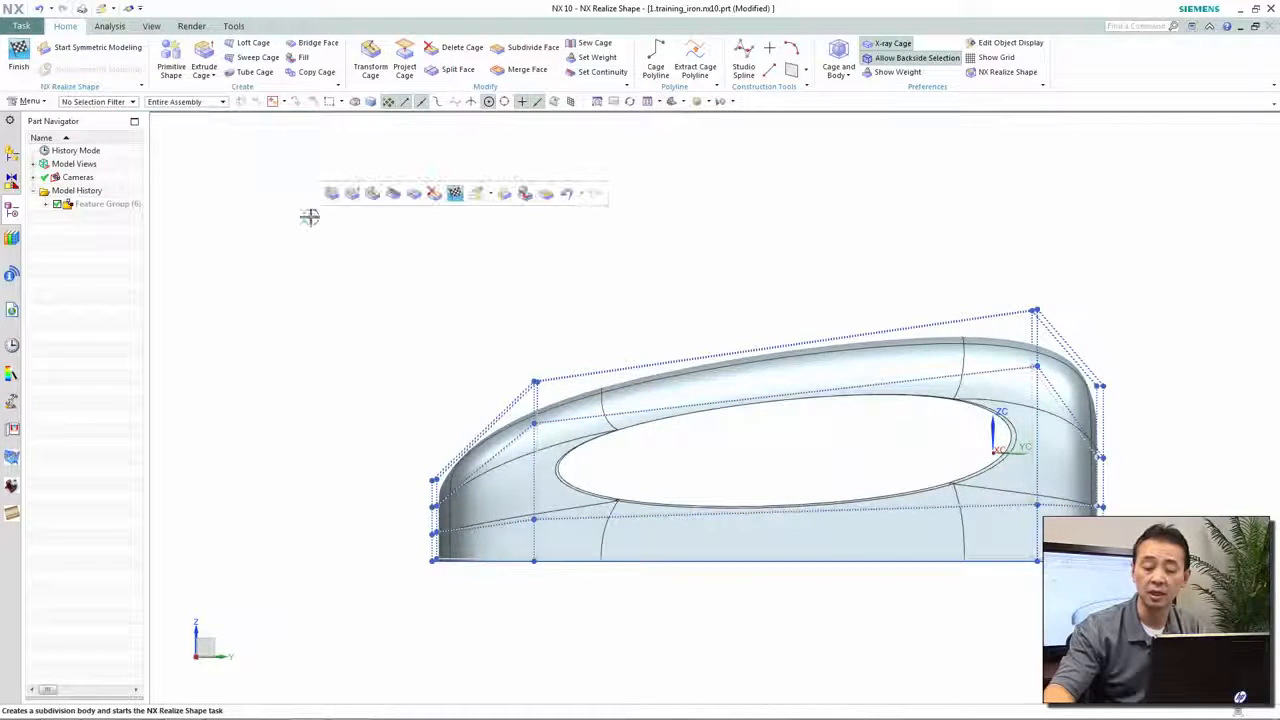
left_click(524, 194)
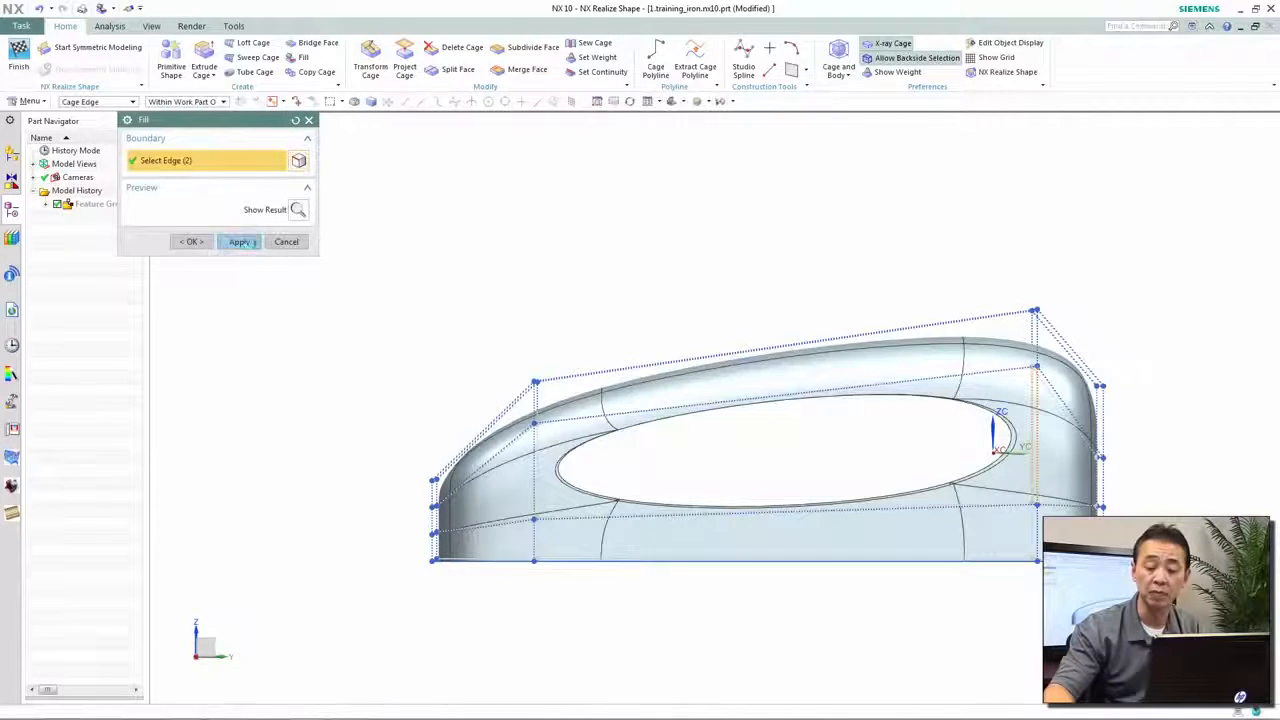
left_click(241, 242)
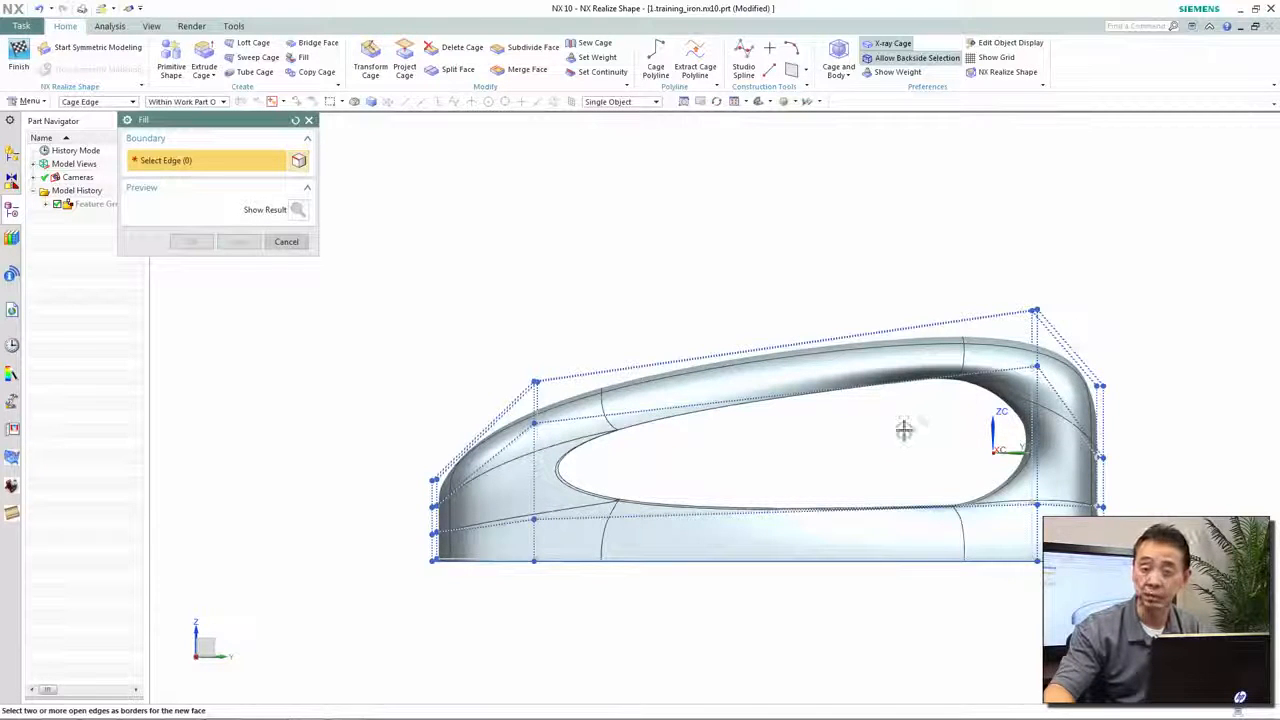
left_click(499, 440)
left_click(244, 243)
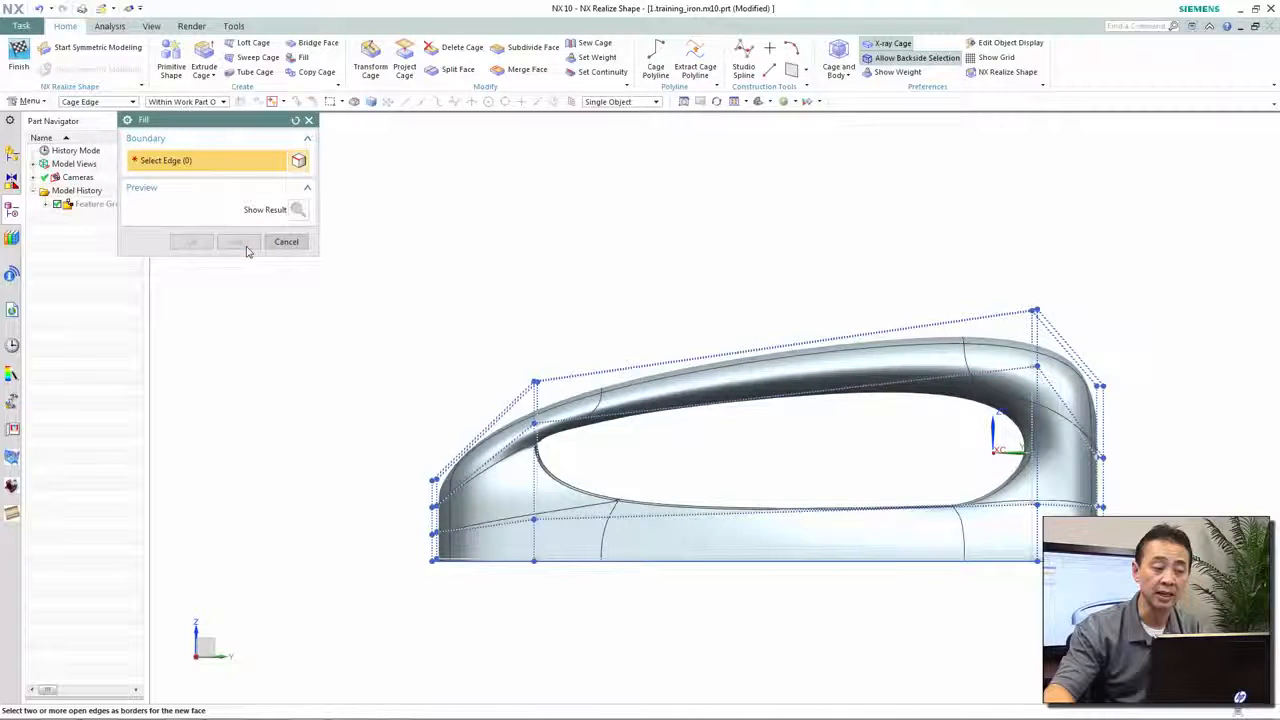
Step: Fill the front and lower inner walls of the handle opening between the remaining open cage edges
left_click(536, 500)
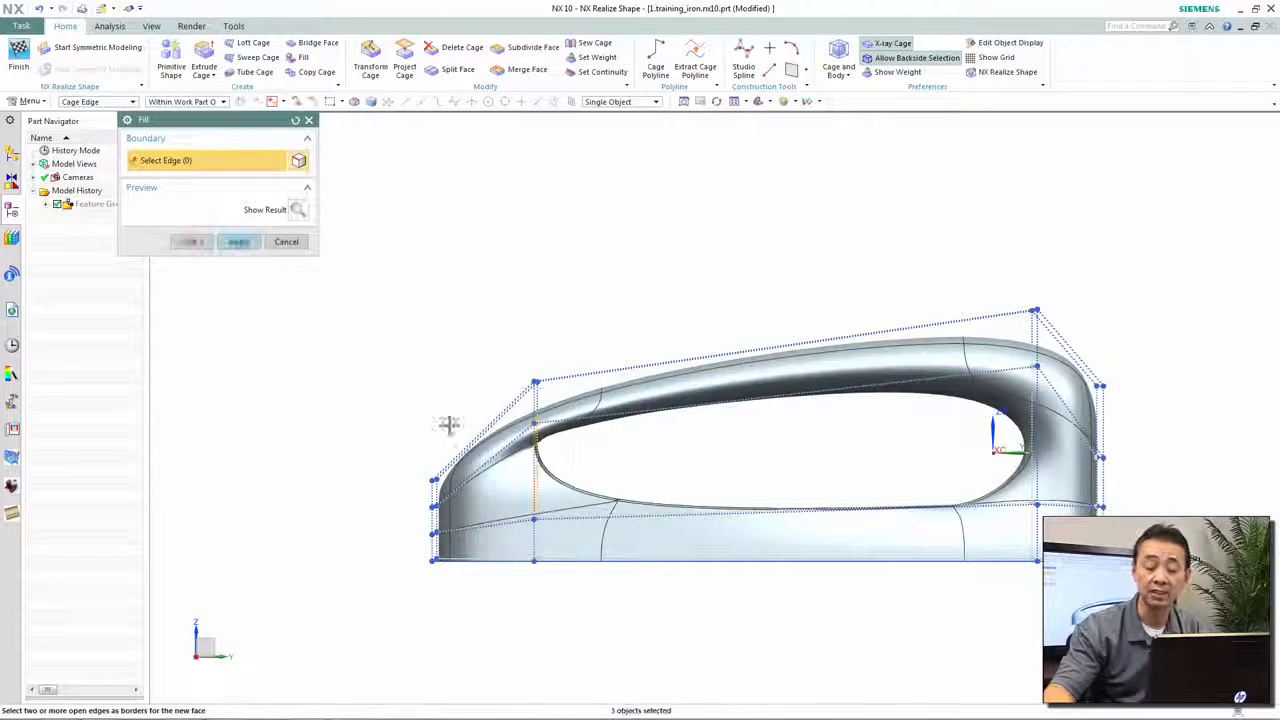
left_click(246, 244)
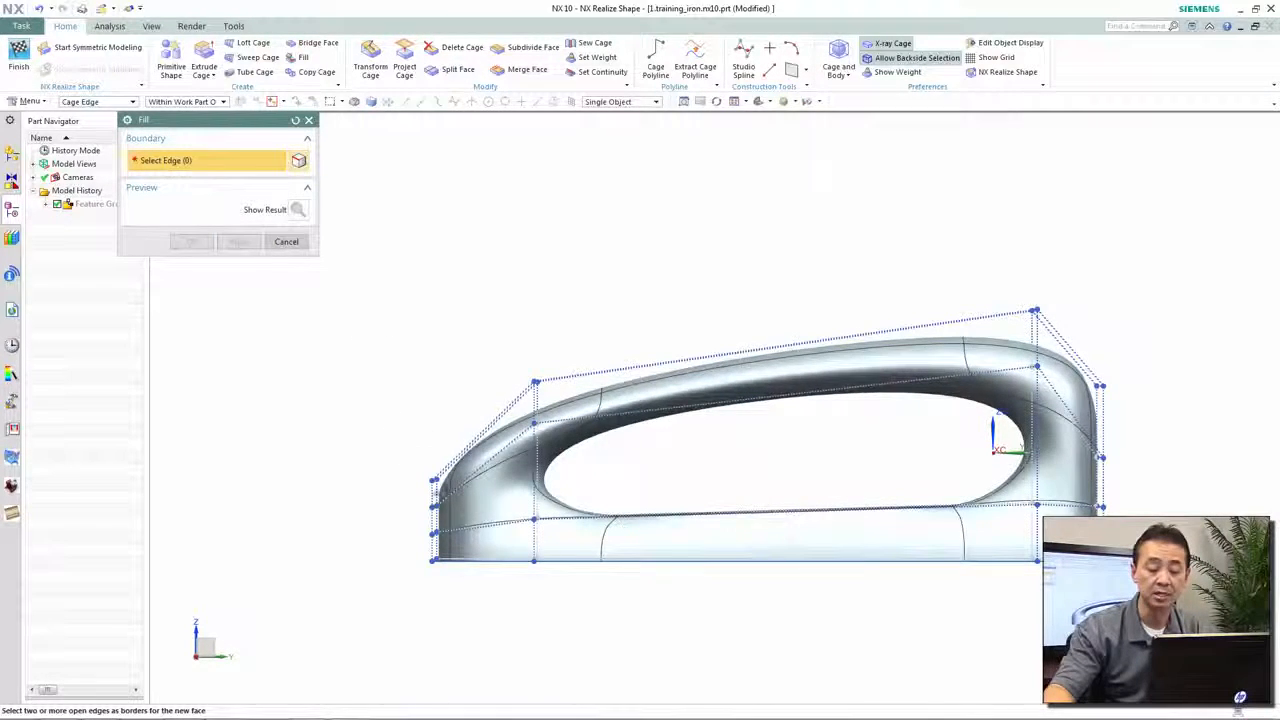
left_click(935, 507)
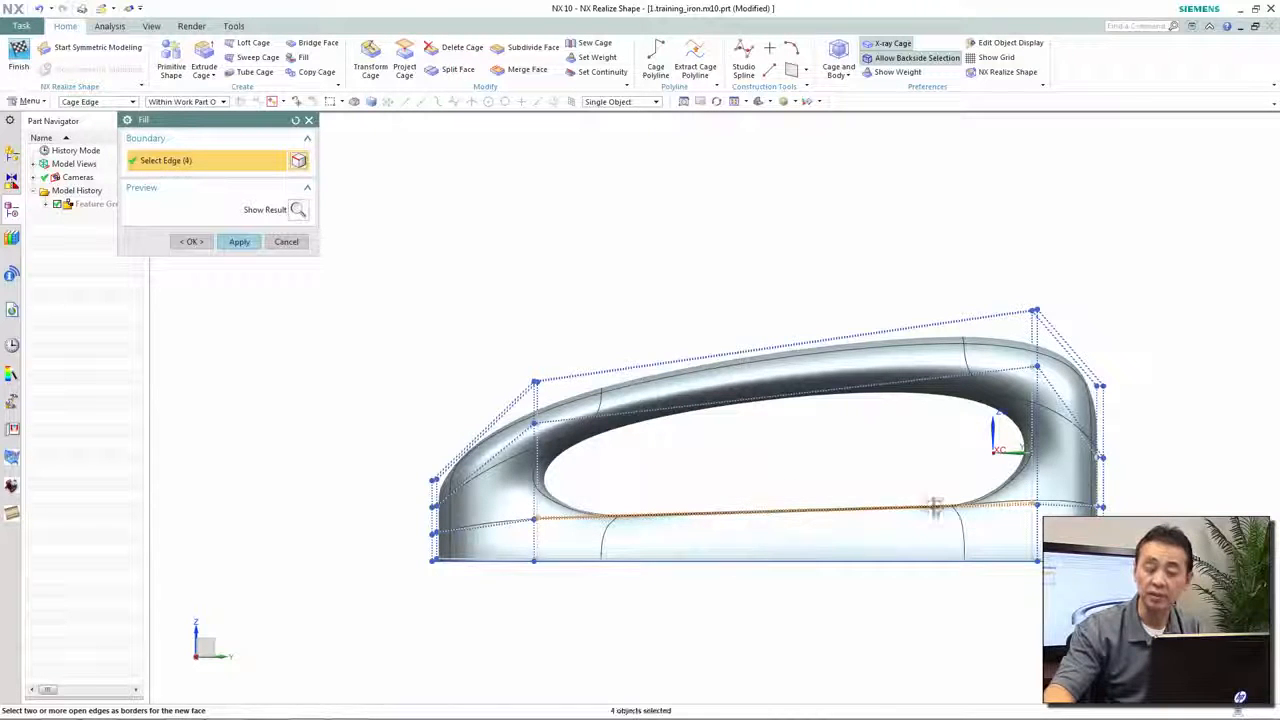
left_click(198, 241)
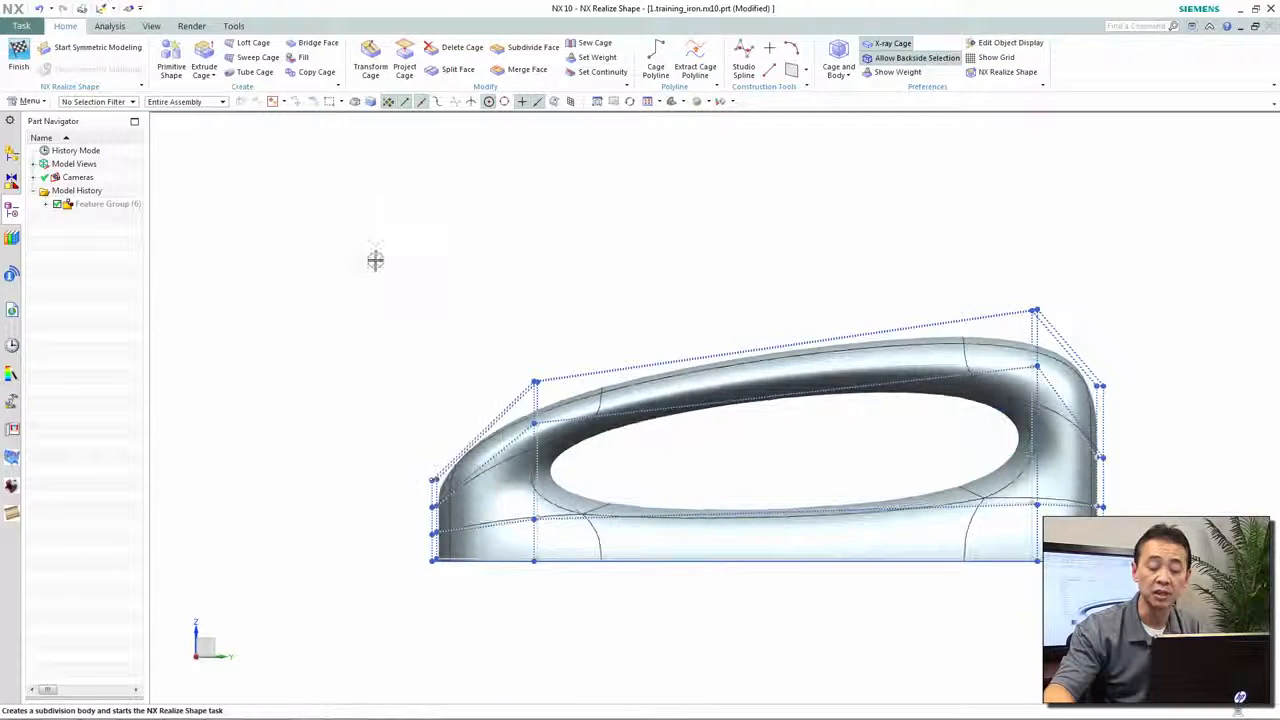
Step: Select the cage's entire front end and narrow its width into a pointed nose with Linear scaling
right_click(401, 250)
left_click(449, 229)
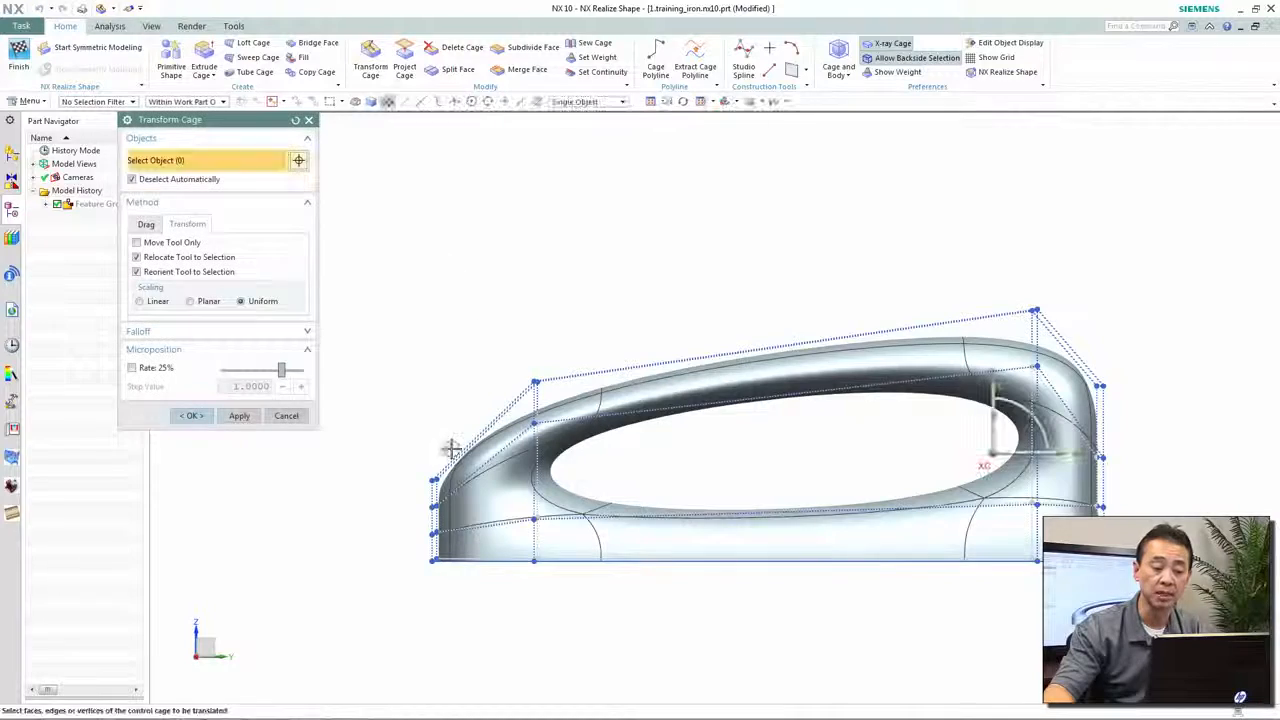
middle_click_drag(453, 436, 414, 449)
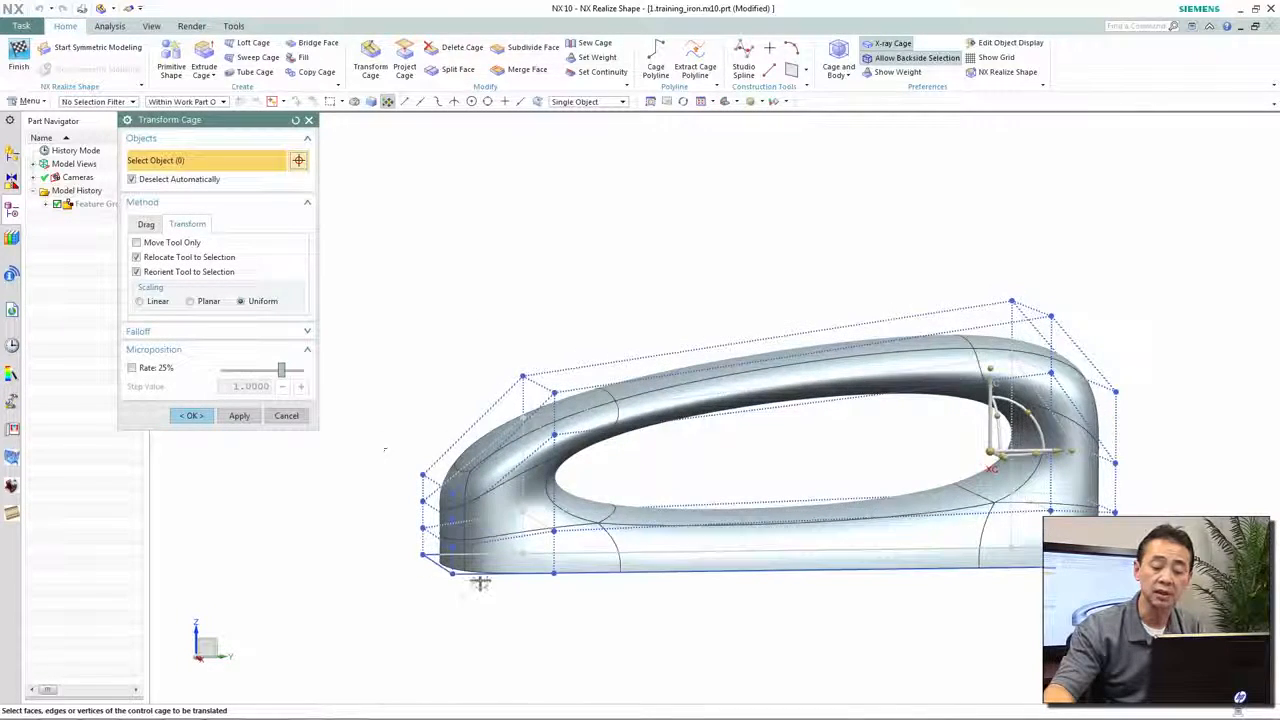
left_click_drag(405, 450, 484, 613)
middle_click_drag(460, 582, 494, 604)
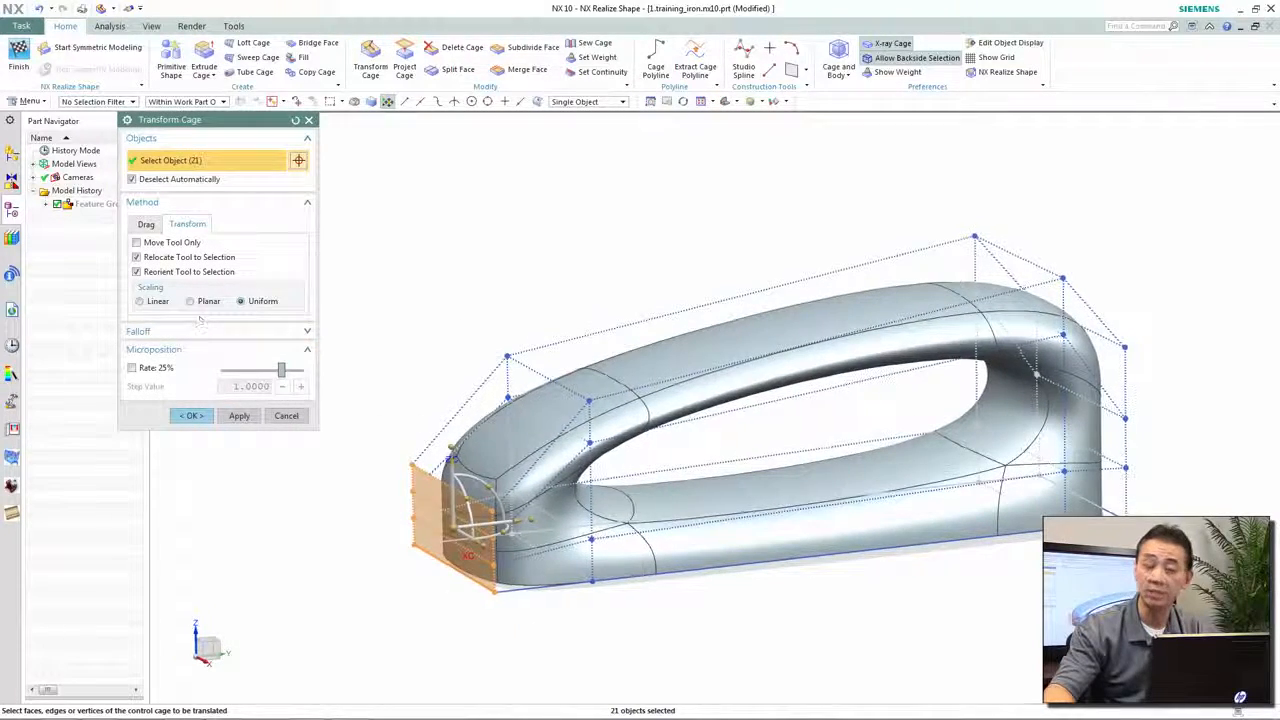
middle_click_drag(574, 566, 590, 577)
left_click_drag(490, 543, 357, 474)
Step: Select the lower cage points just behind the nose on both sides and widen them with Linear scaling along X
key("F8")
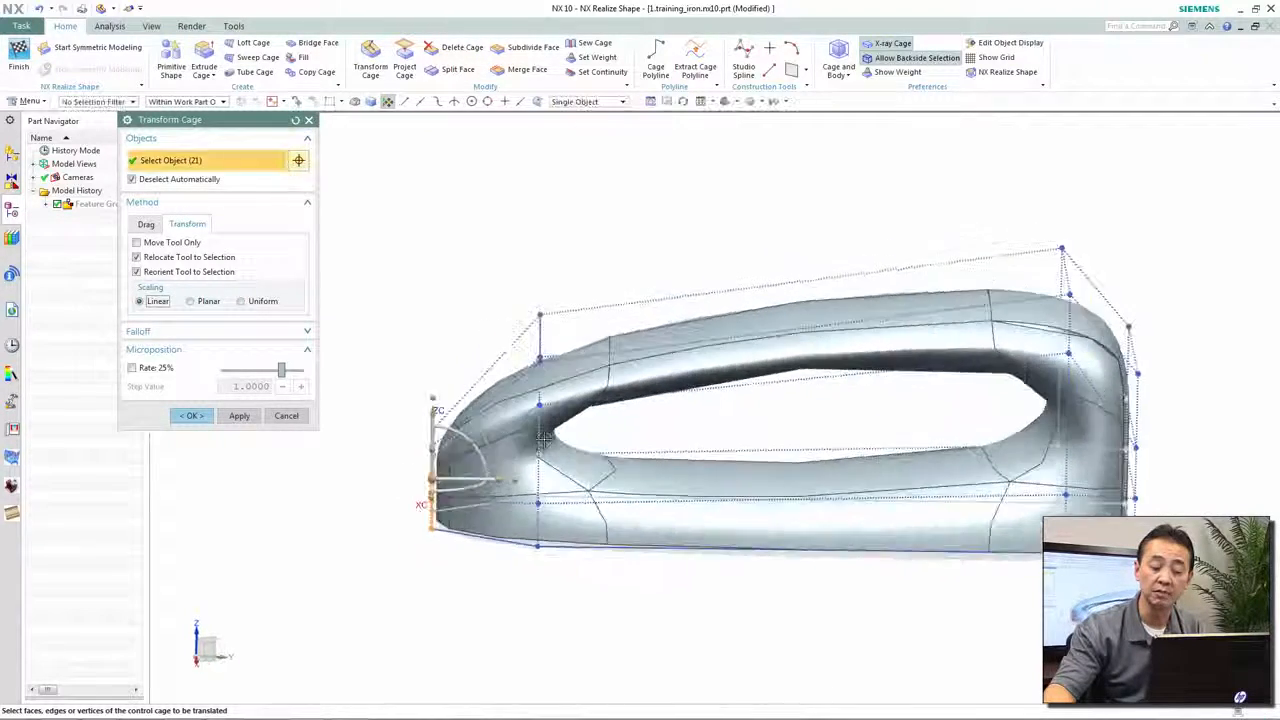
key("F8")
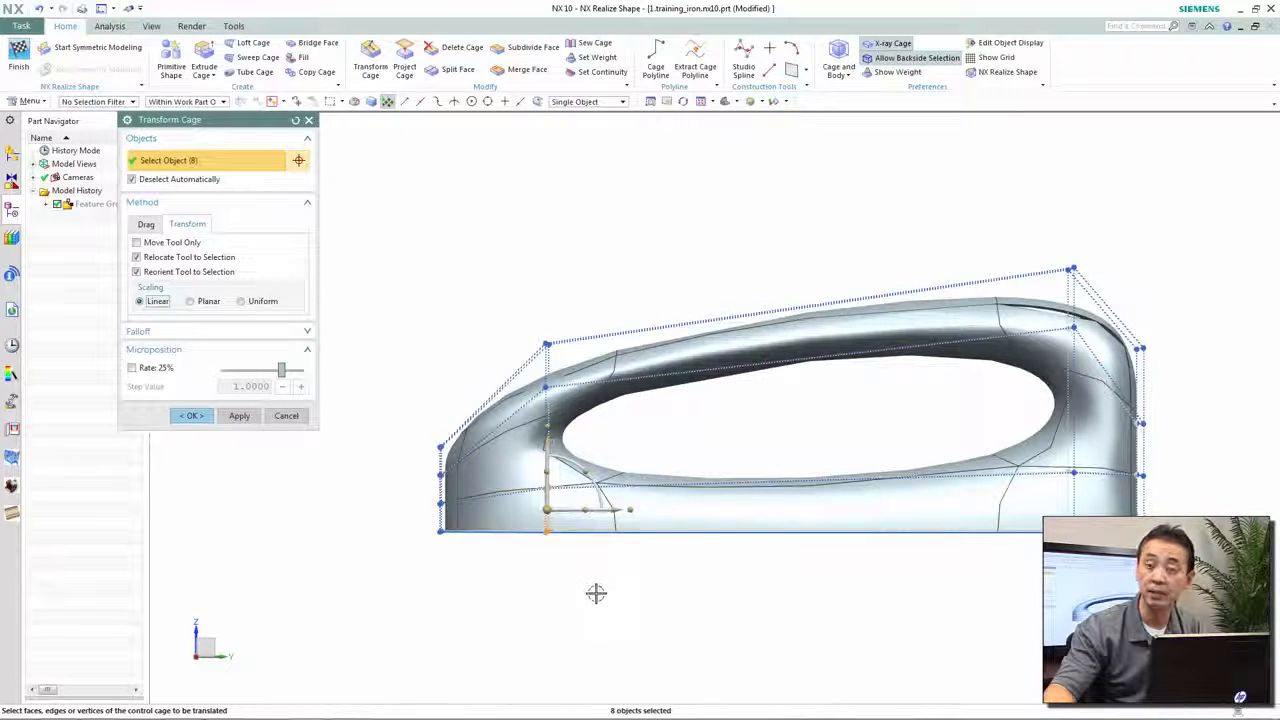
middle_click_drag(602, 584, 596, 544)
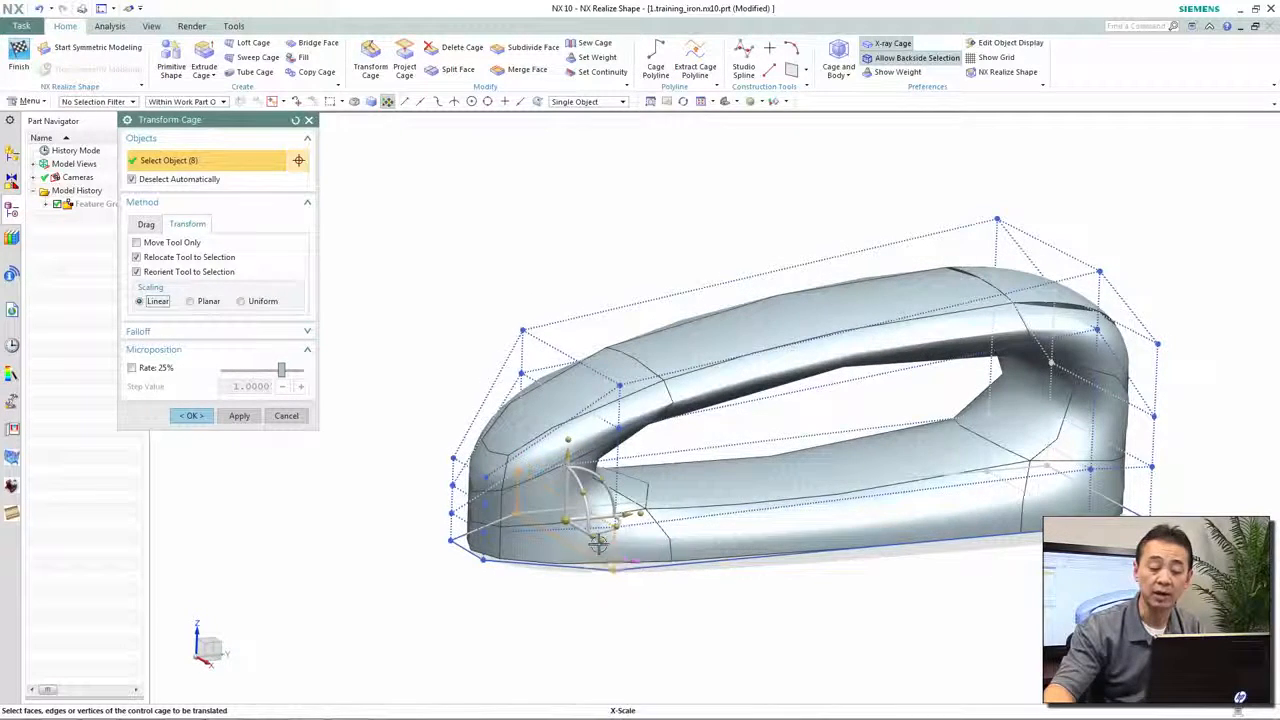
left_click_drag(597, 543, 696, 588)
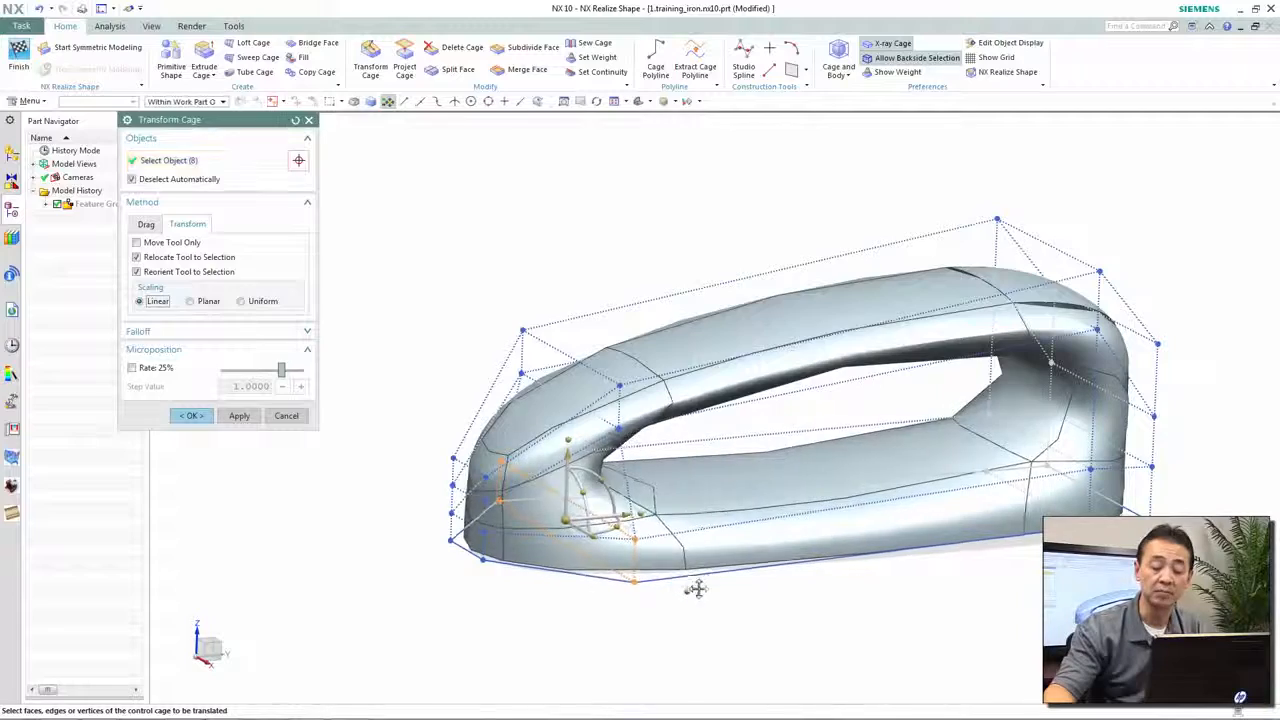
Step: Select the upper front cage points at the start of the handle and narrow their width along X
key("F8")
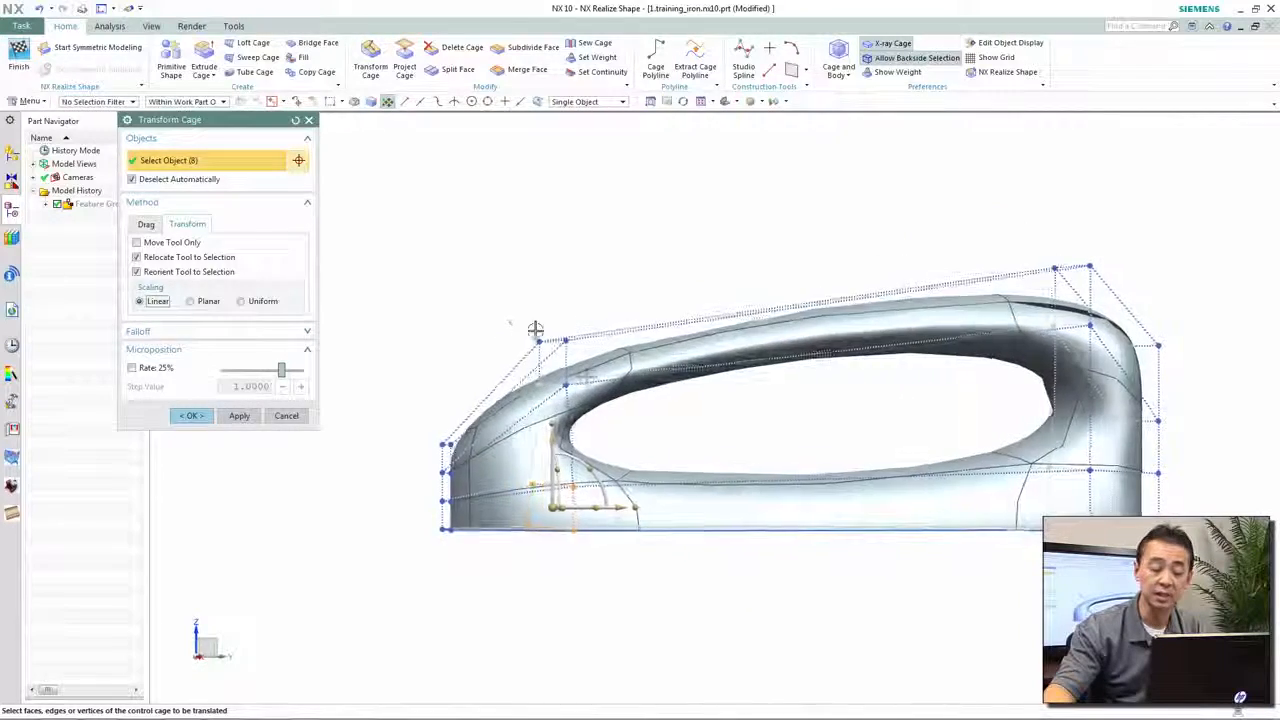
middle_click_drag(613, 420, 640, 424)
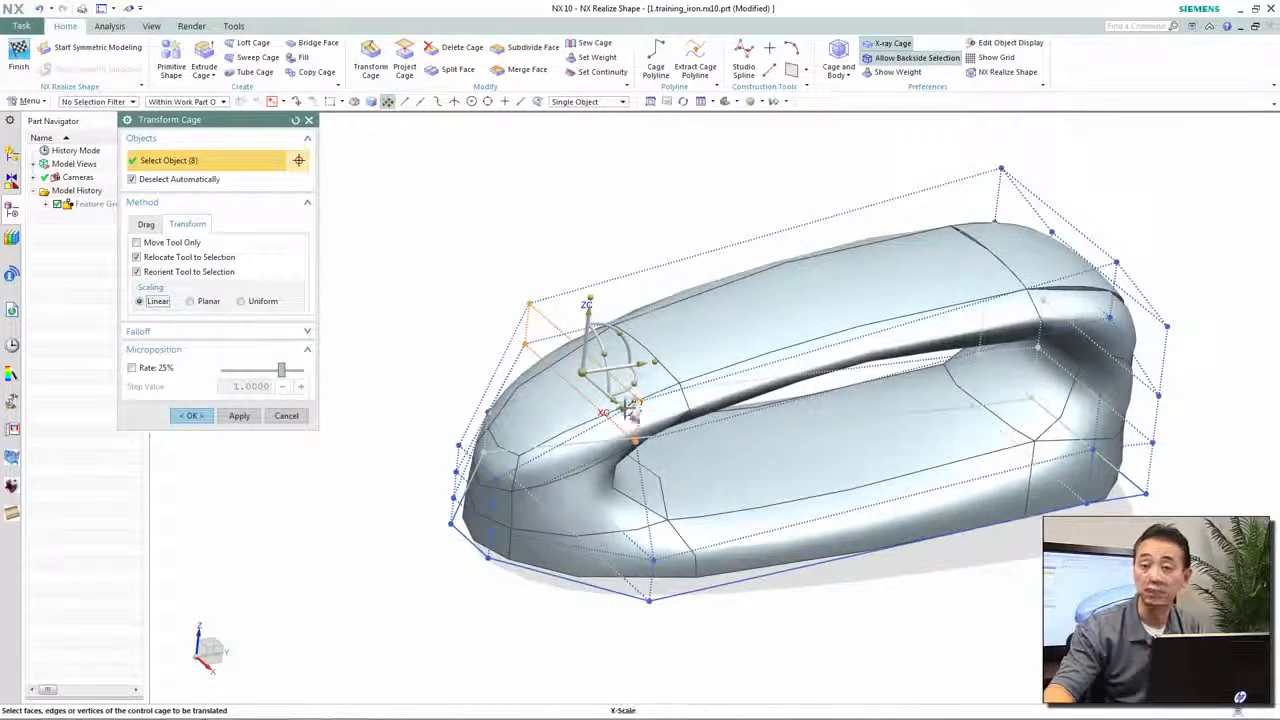
left_click_drag(632, 412, 617, 398)
key("F8")
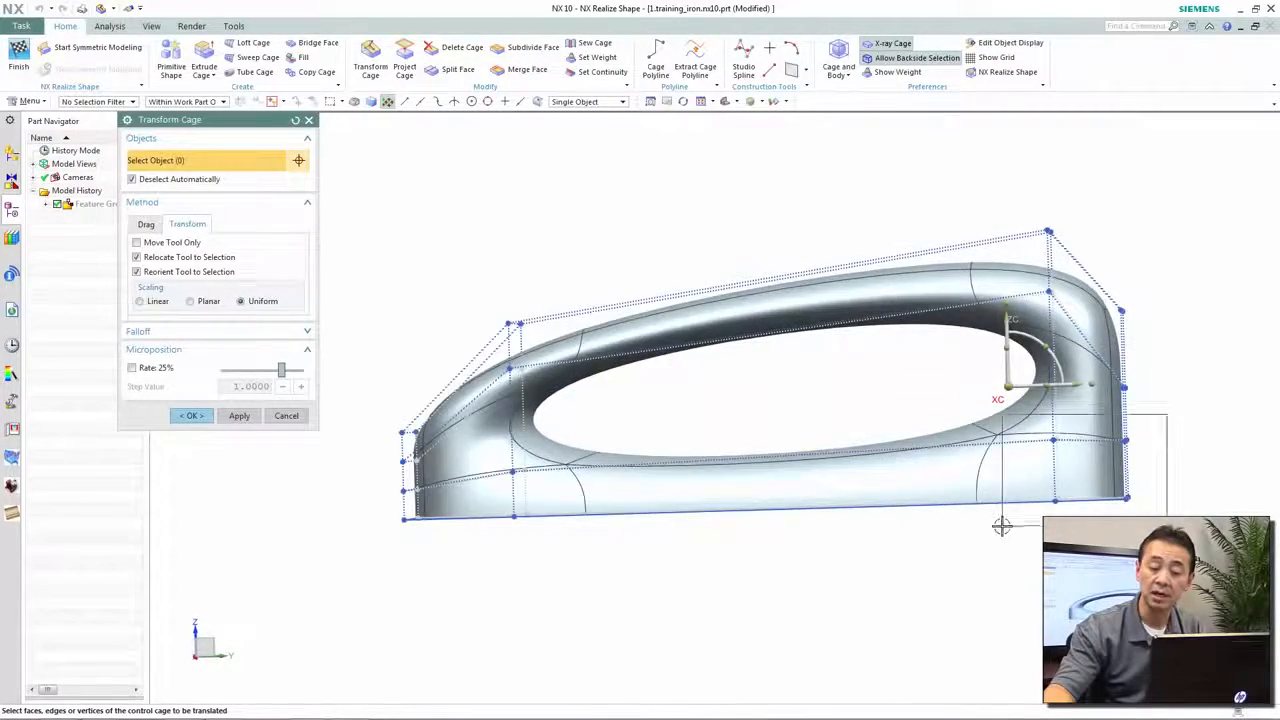
Step: Select the upper rear cage points of the handle, narrow their width along X, and finish the cage transform
left_click_drag(1002, 525, 1003, 526)
middle_click_drag(1003, 526, 1110, 298)
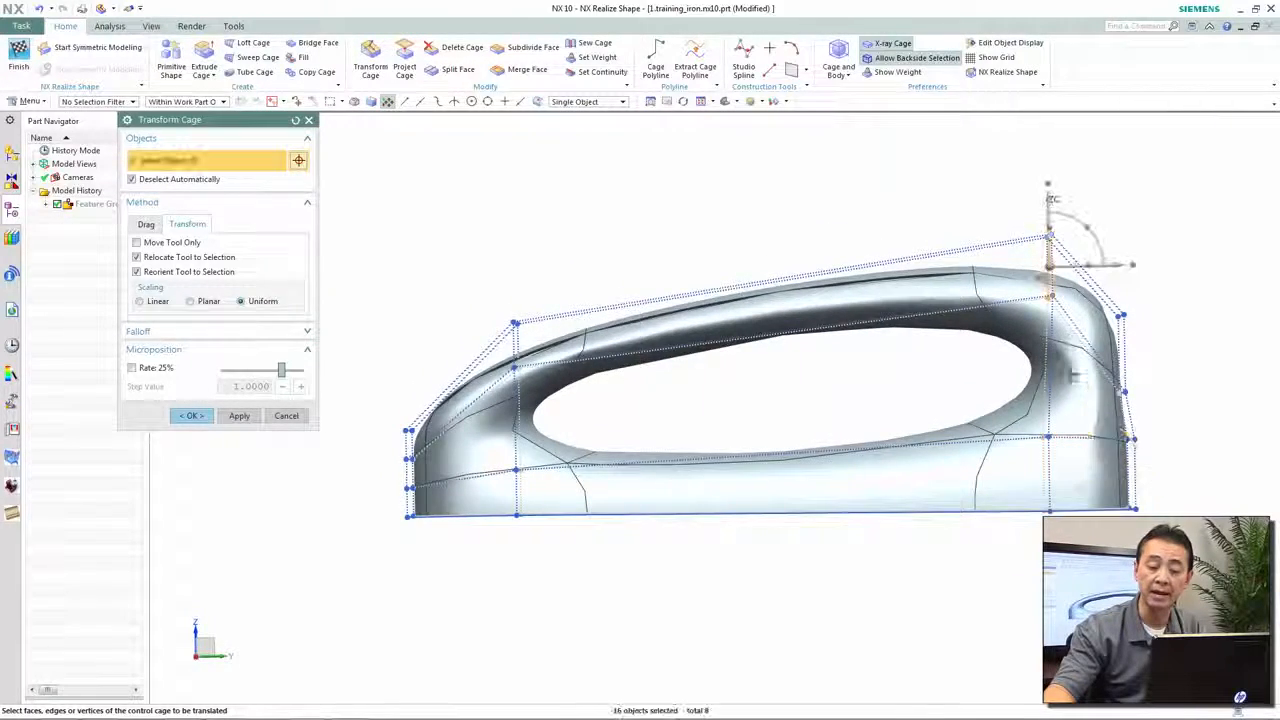
middle_click_drag(1072, 376, 1080, 272)
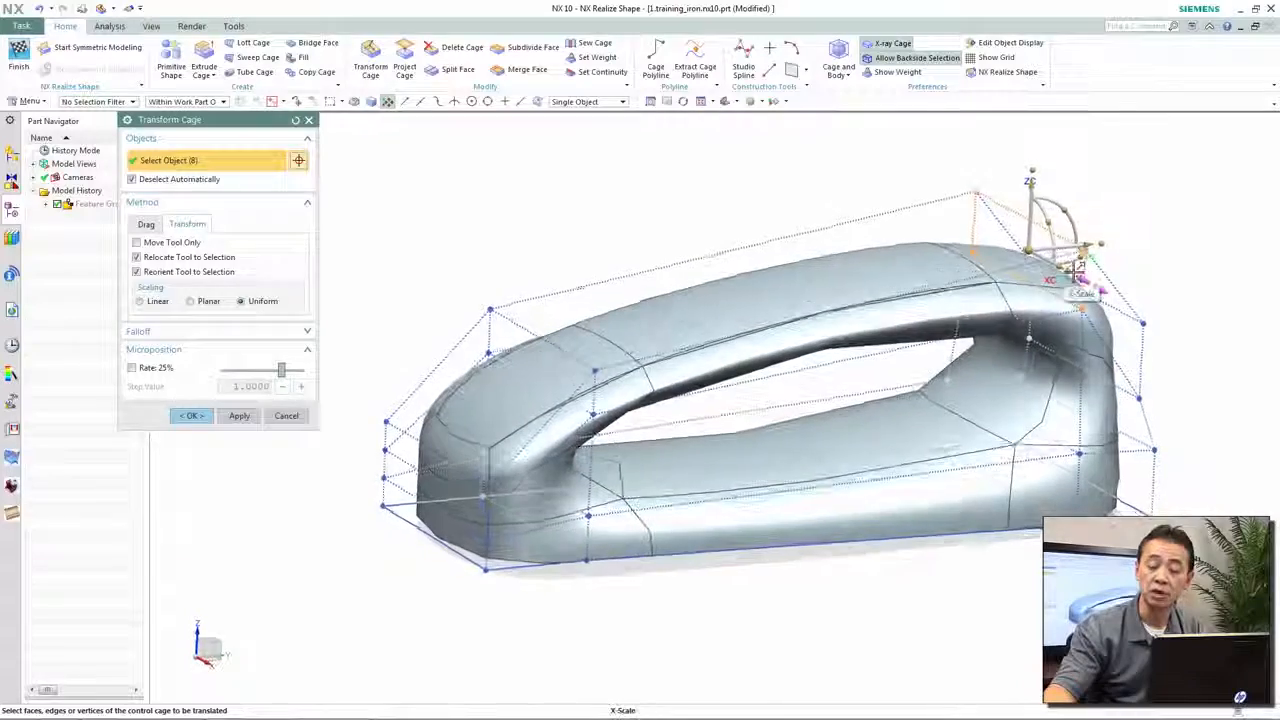
left_click_drag(1078, 270, 980, 220)
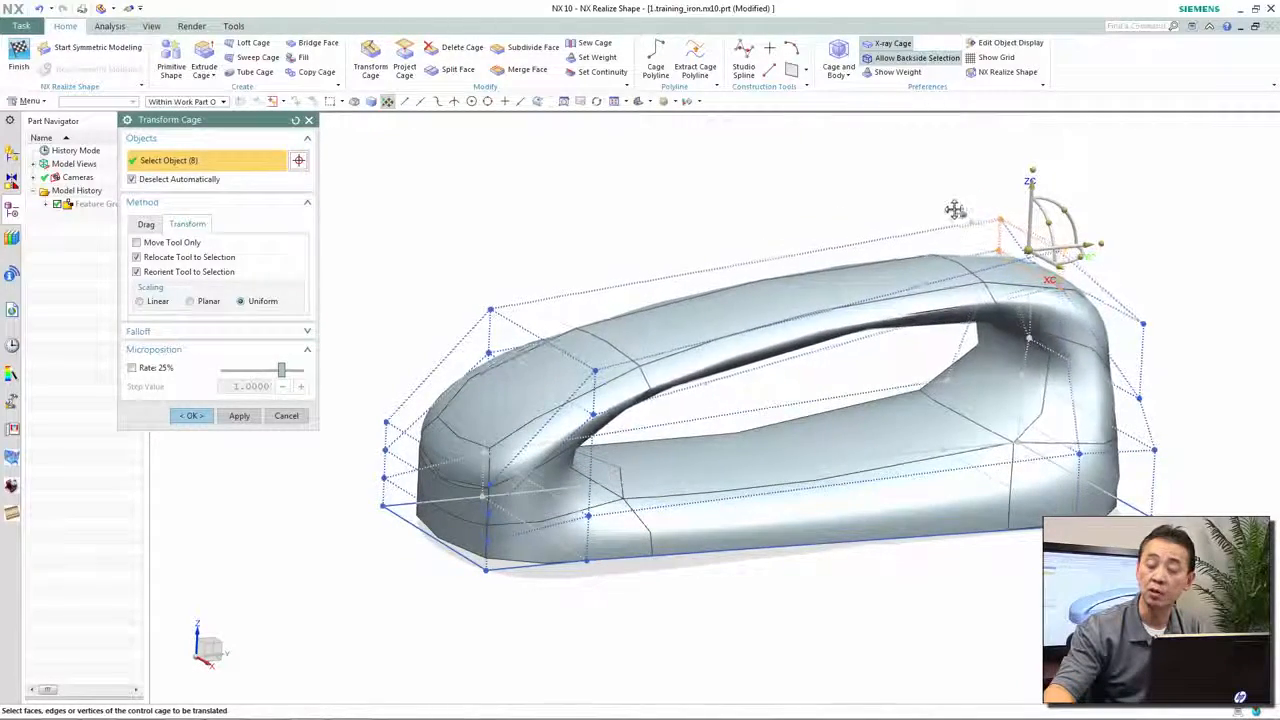
middle_click_drag(955, 209, 931, 511)
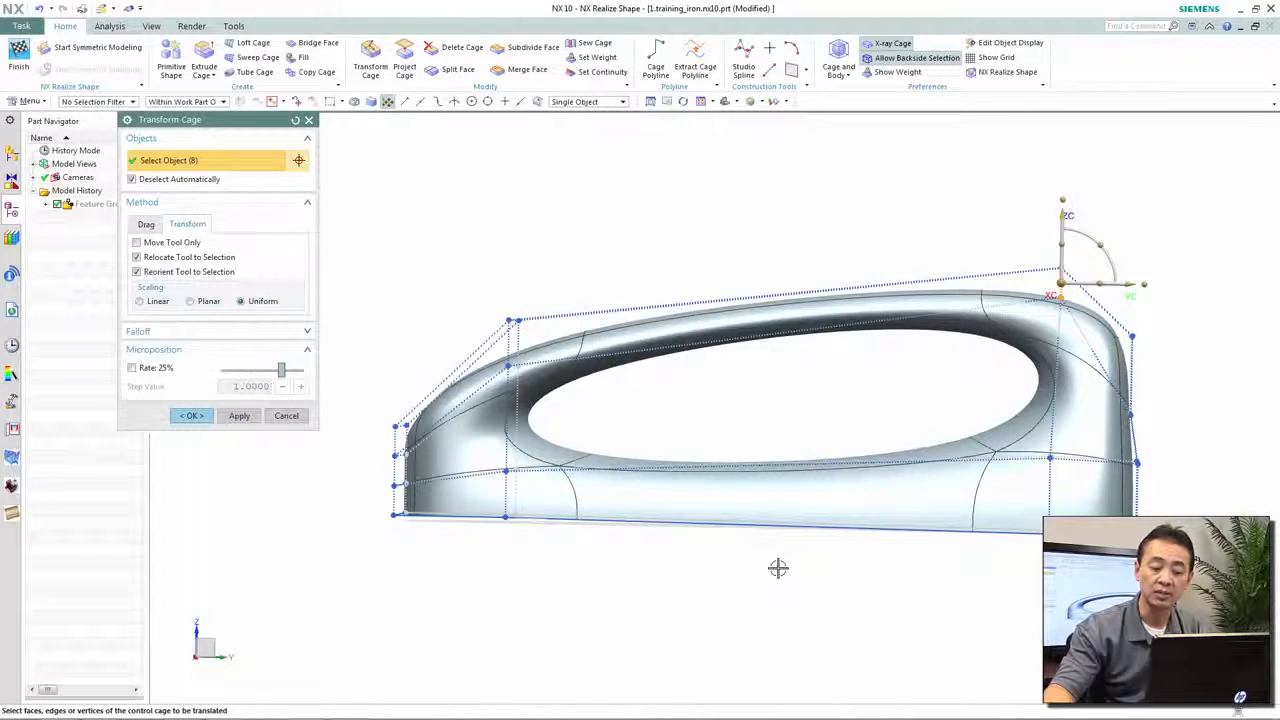
left_click(193, 415)
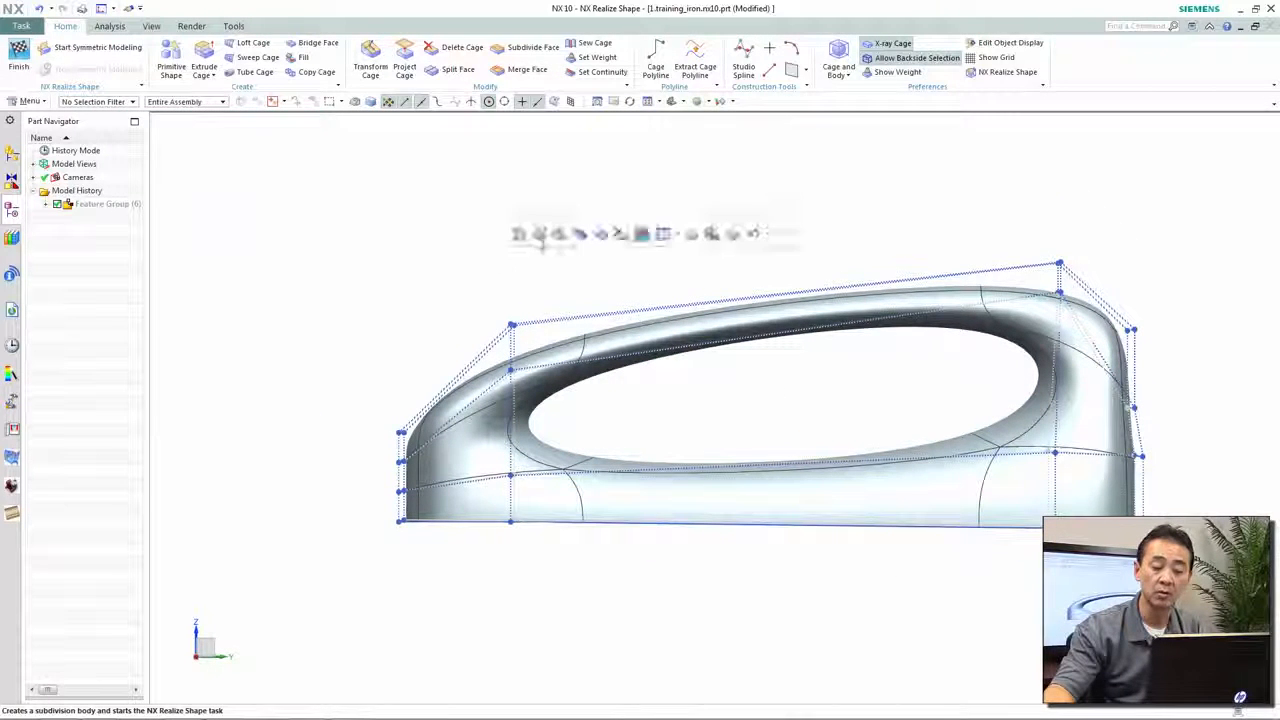
Step: Extrude the three bottom cage faces 8 mm downward along -ZC
left_click(539, 234)
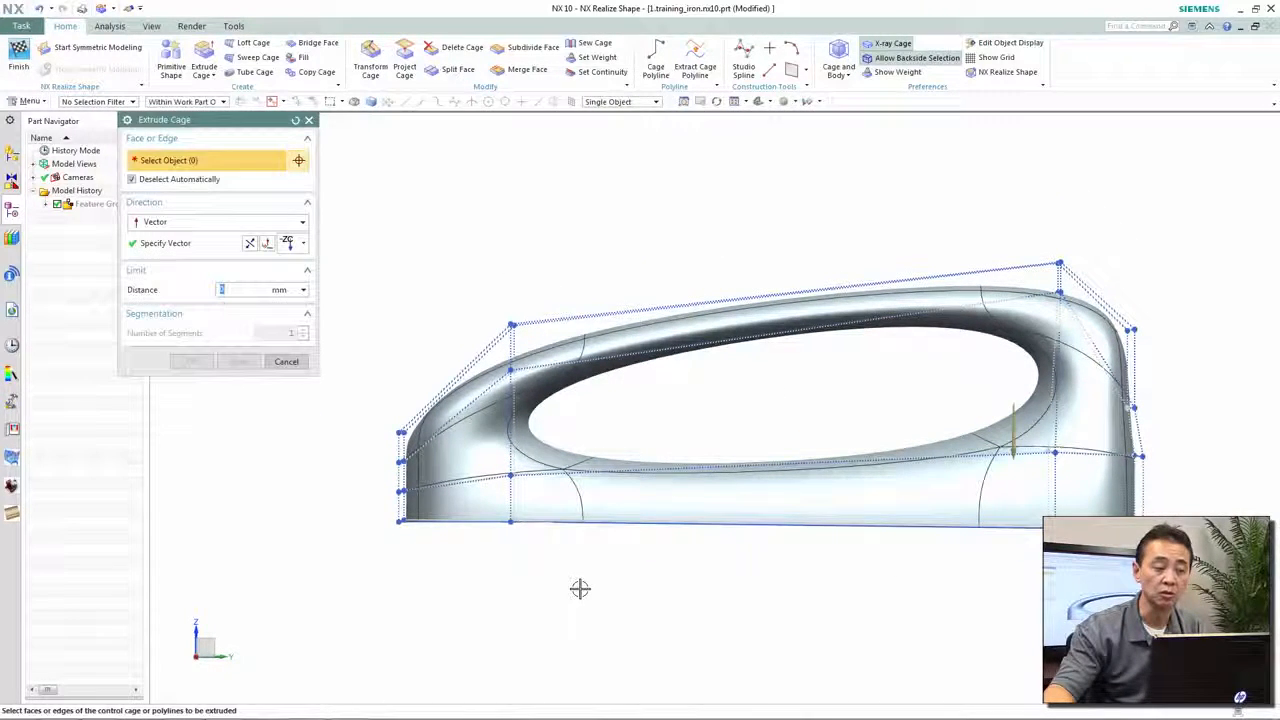
middle_click_drag(580, 589, 577, 565)
left_click(470, 534)
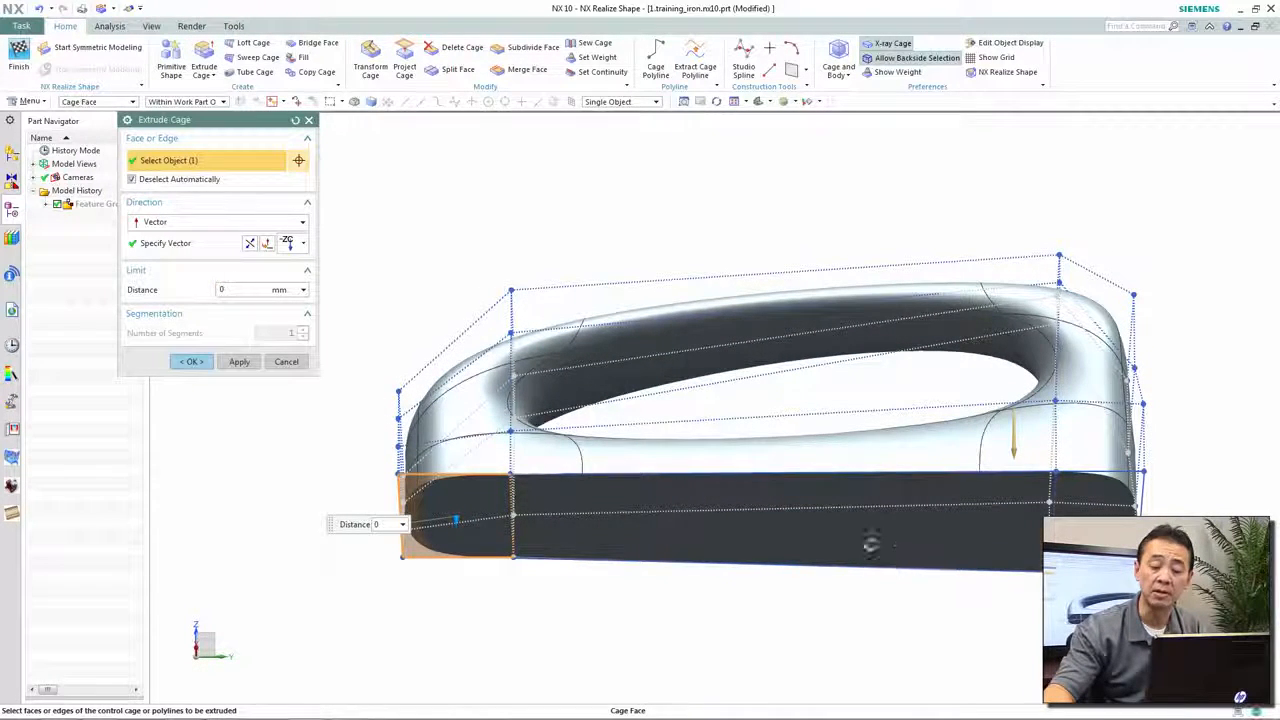
left_click(870, 543)
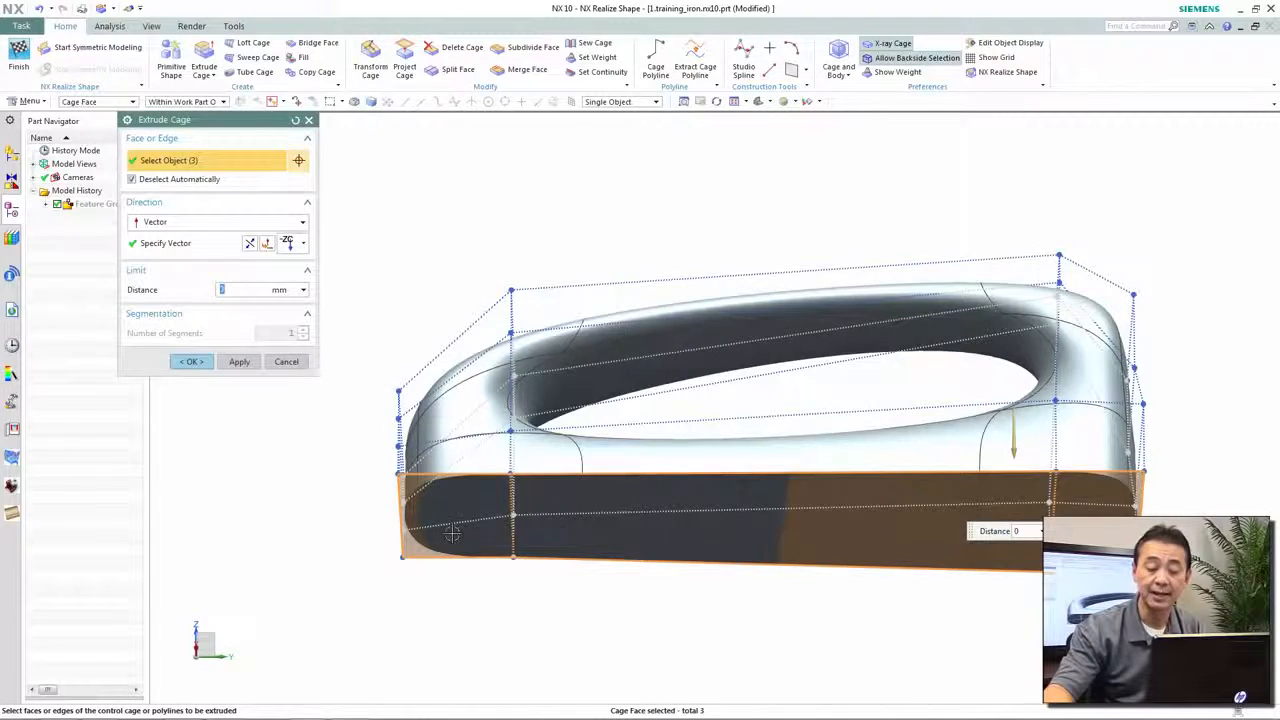
middle_click_drag(452, 535, 463, 537)
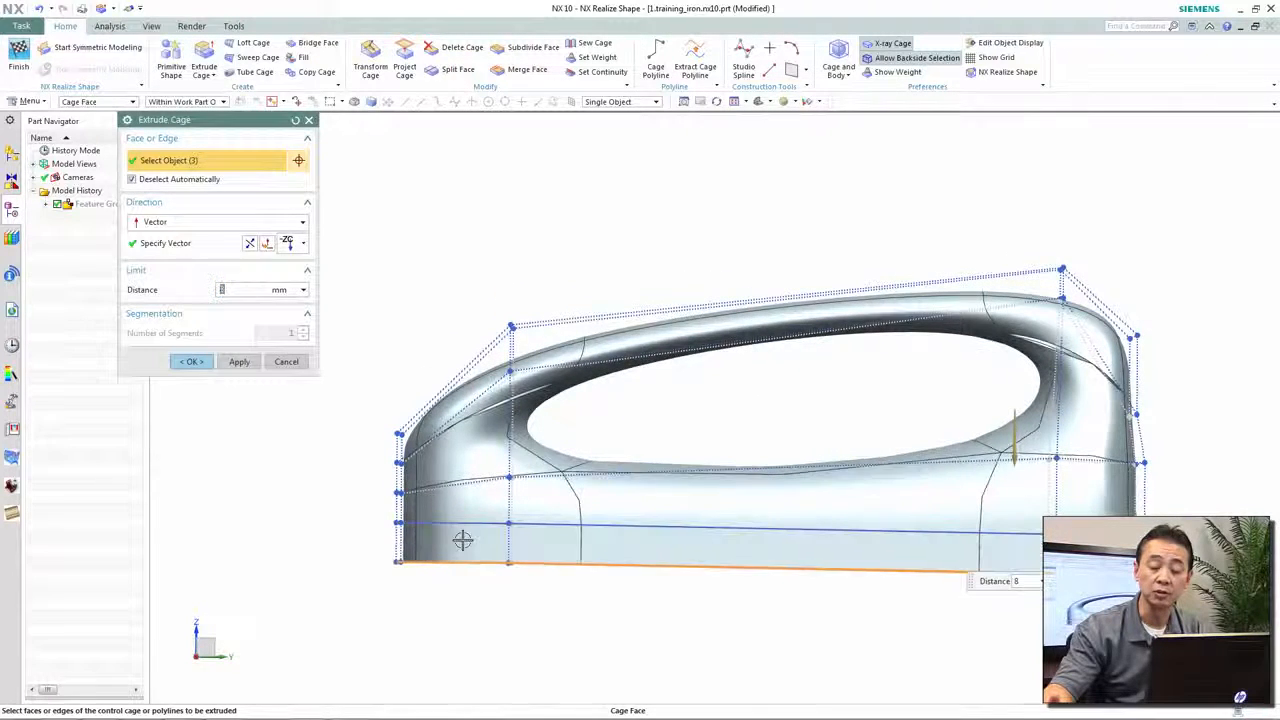
left_click(186, 366)
Step: Select the entire bottom of the extruded cage and scale it outward in width and length to form a flared skirt
middle_click_drag(214, 454, 236, 464)
left_click(304, 520)
left_click(349, 499)
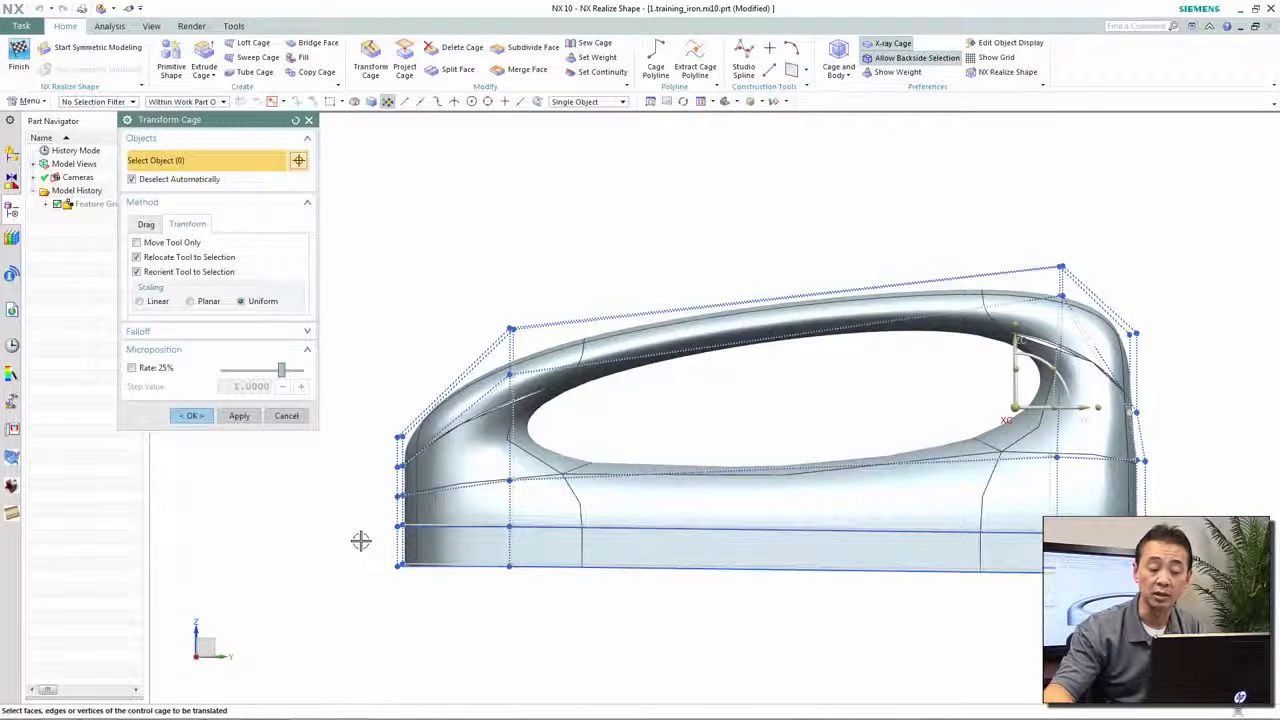
left_click_drag(975, 645, 508, 586)
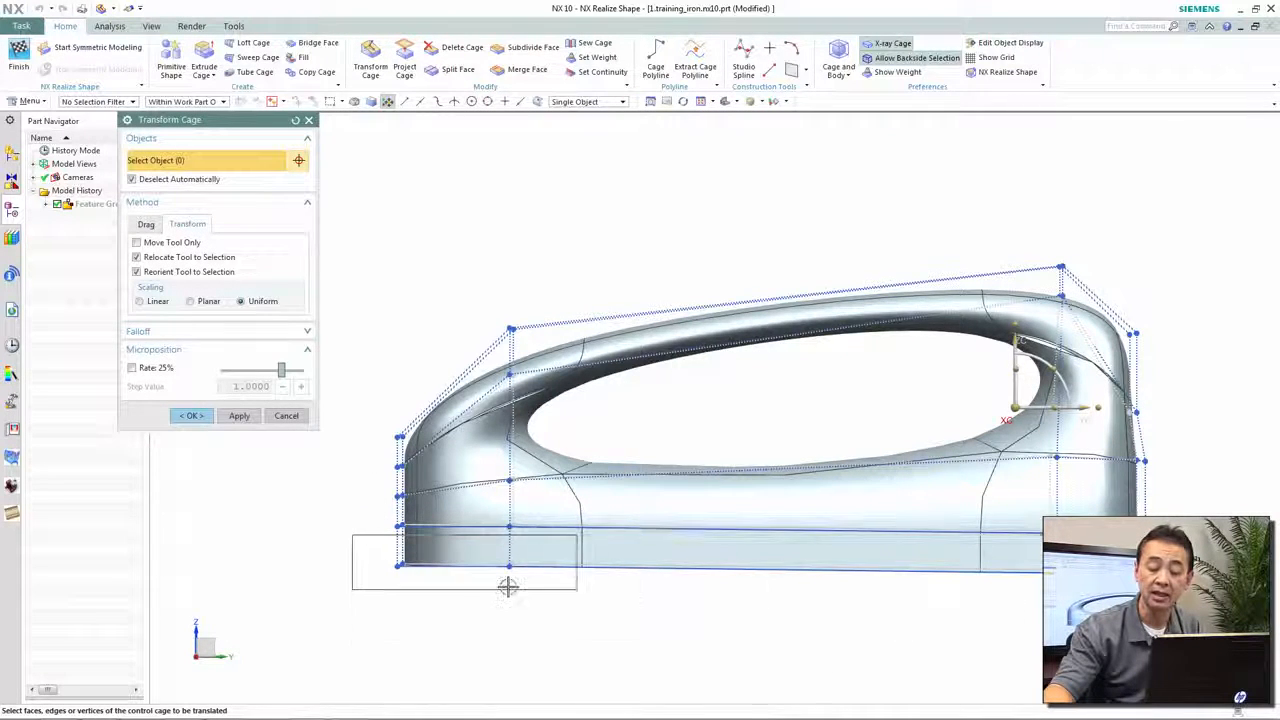
left_click_drag(345, 558, 1026, 662)
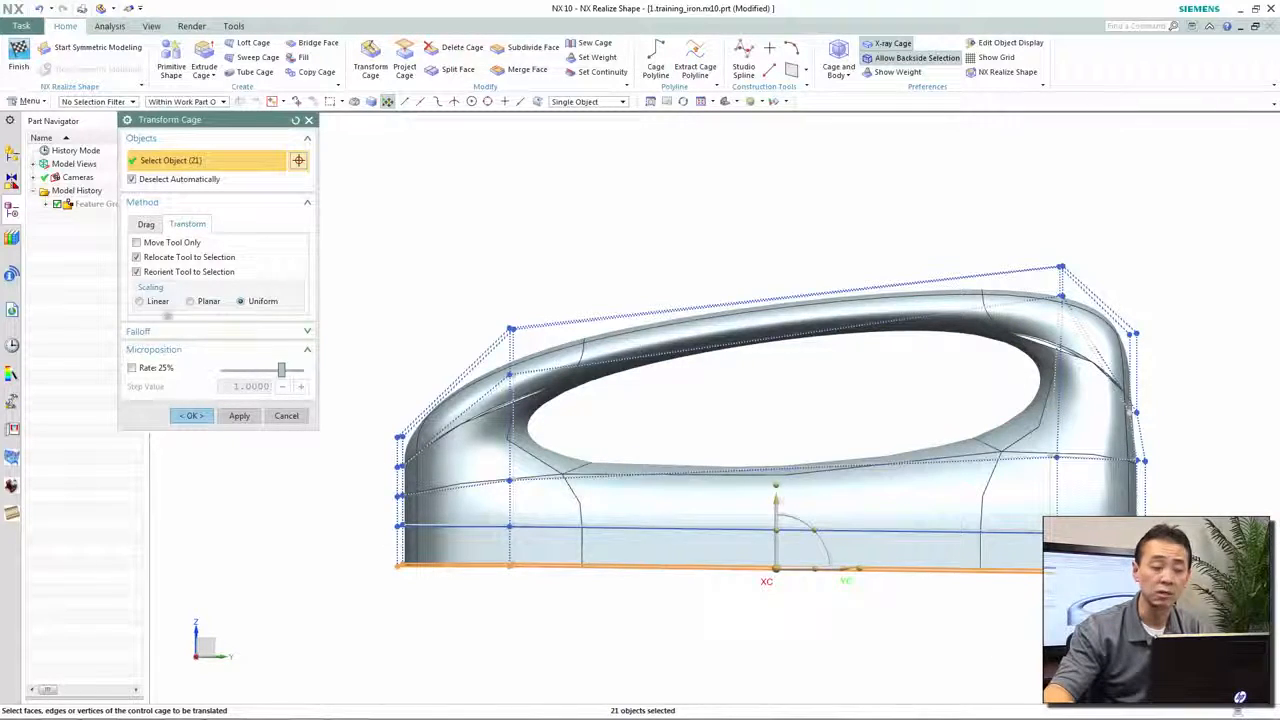
middle_click_drag(708, 530, 830, 584)
left_click_drag(825, 568, 843, 571)
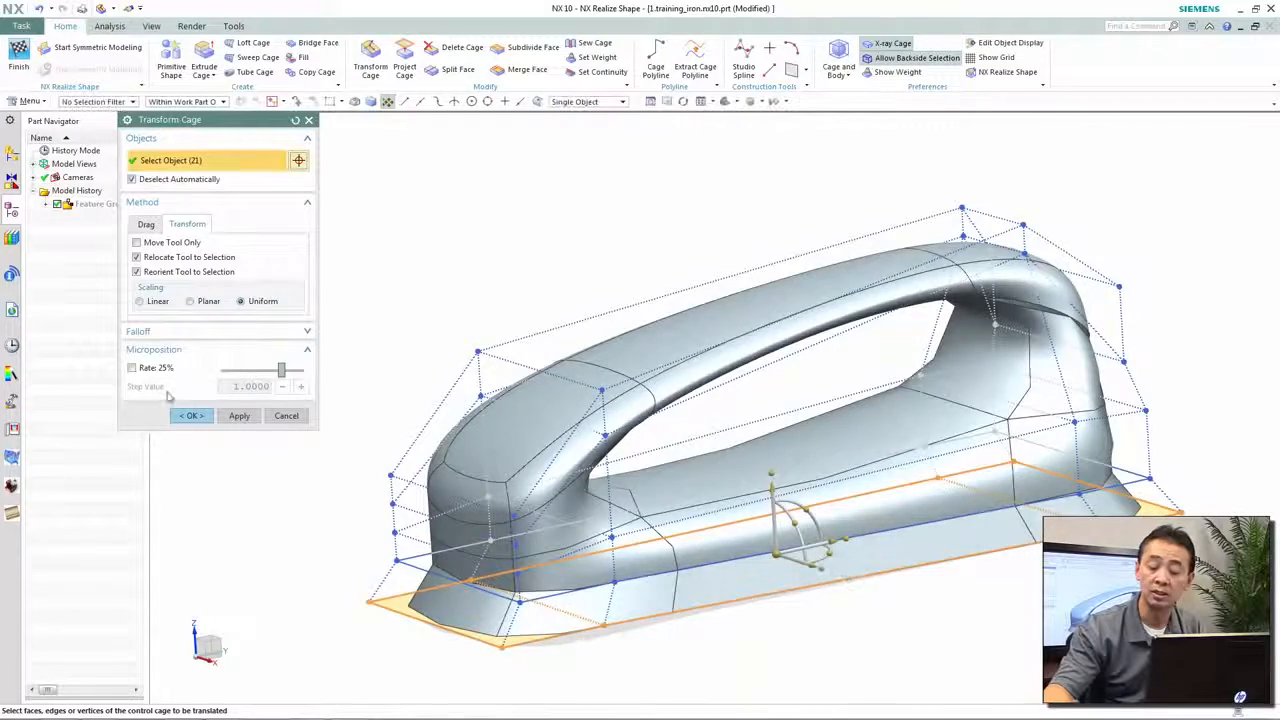
left_click(192, 417)
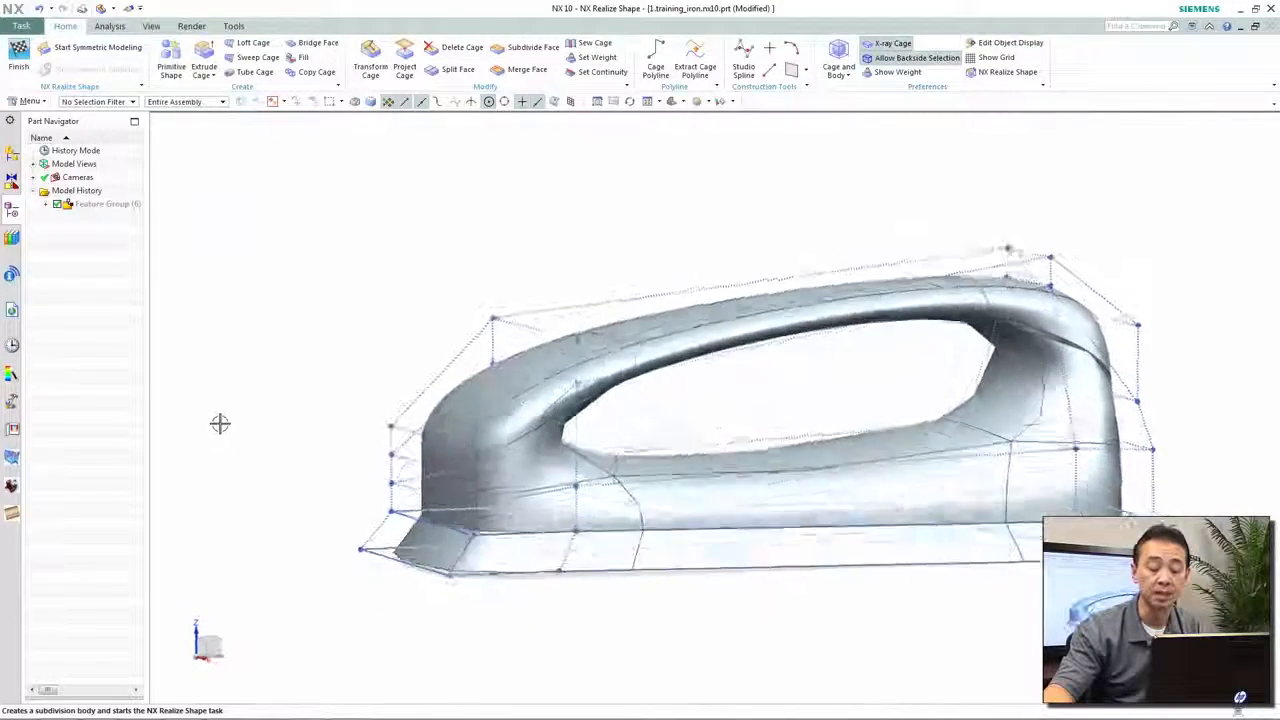
Step: Extrude the three bottom faces of the flared skirt another 8 mm downward to form the base
middle_click_drag(323, 471, 312, 474)
left_click(312, 474)
left_click(359, 453)
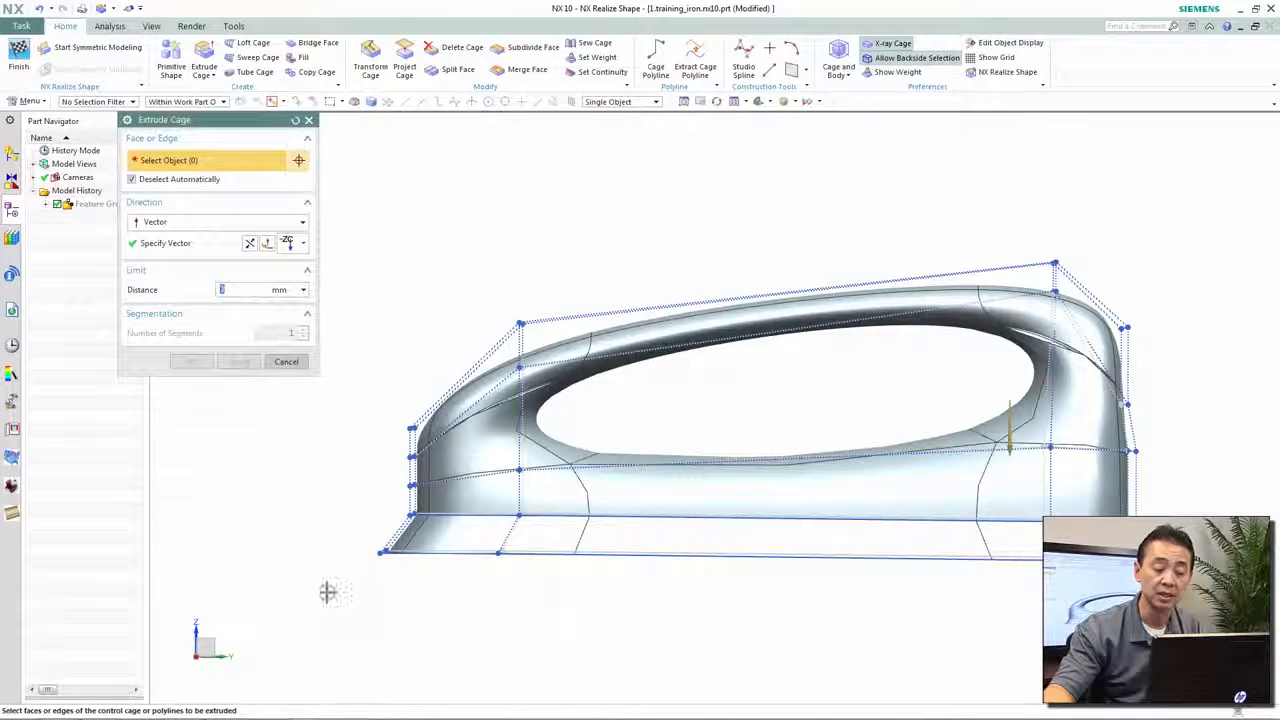
left_click(429, 568)
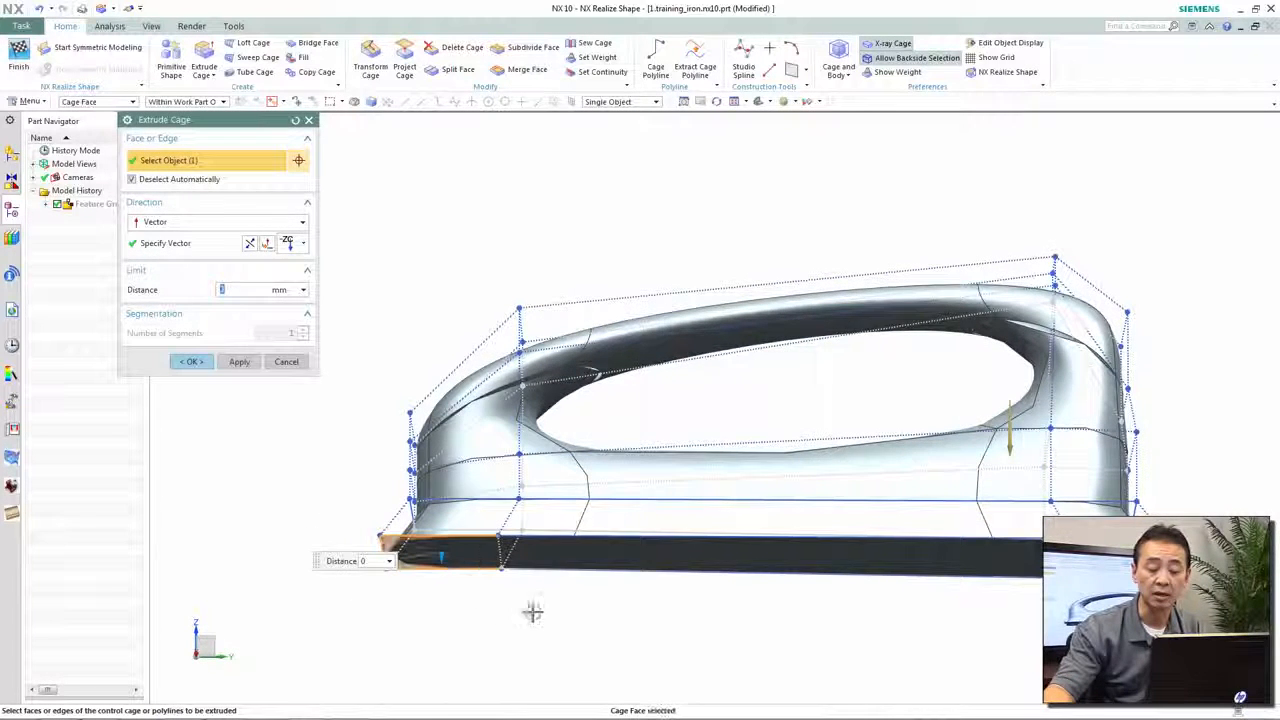
left_click(644, 553)
left_click(1098, 562)
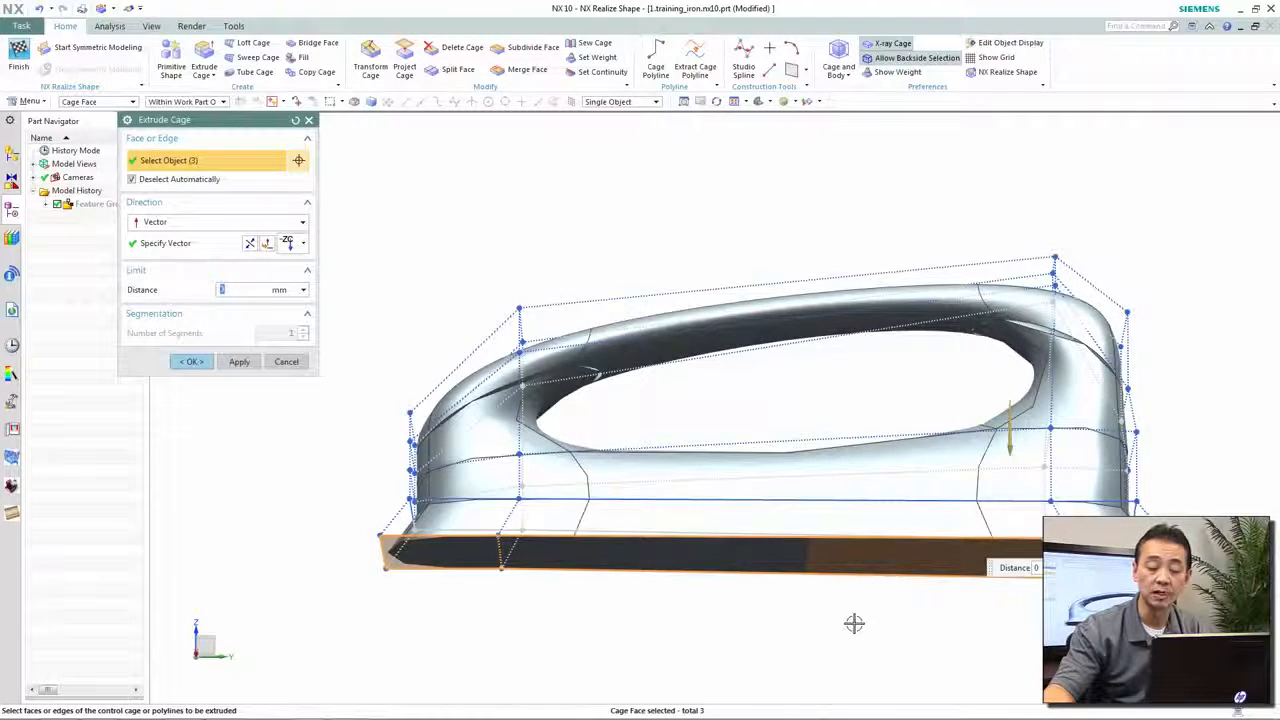
type("8")
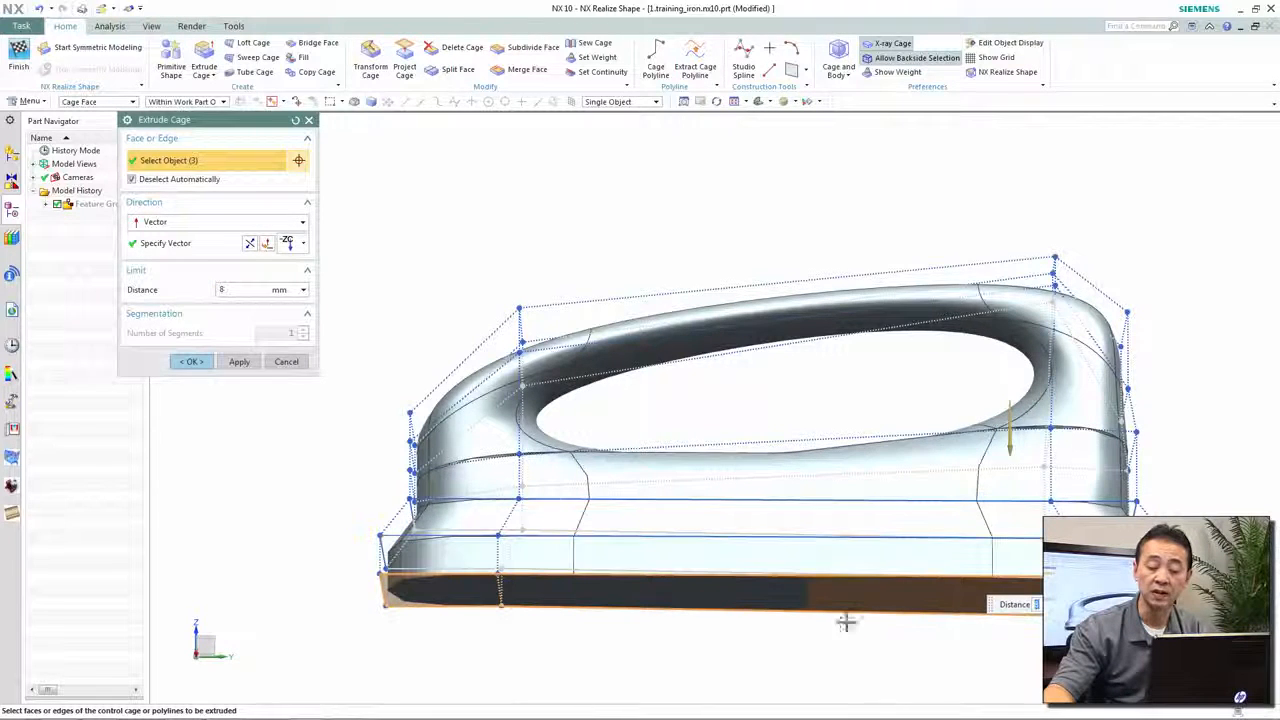
left_click(193, 362)
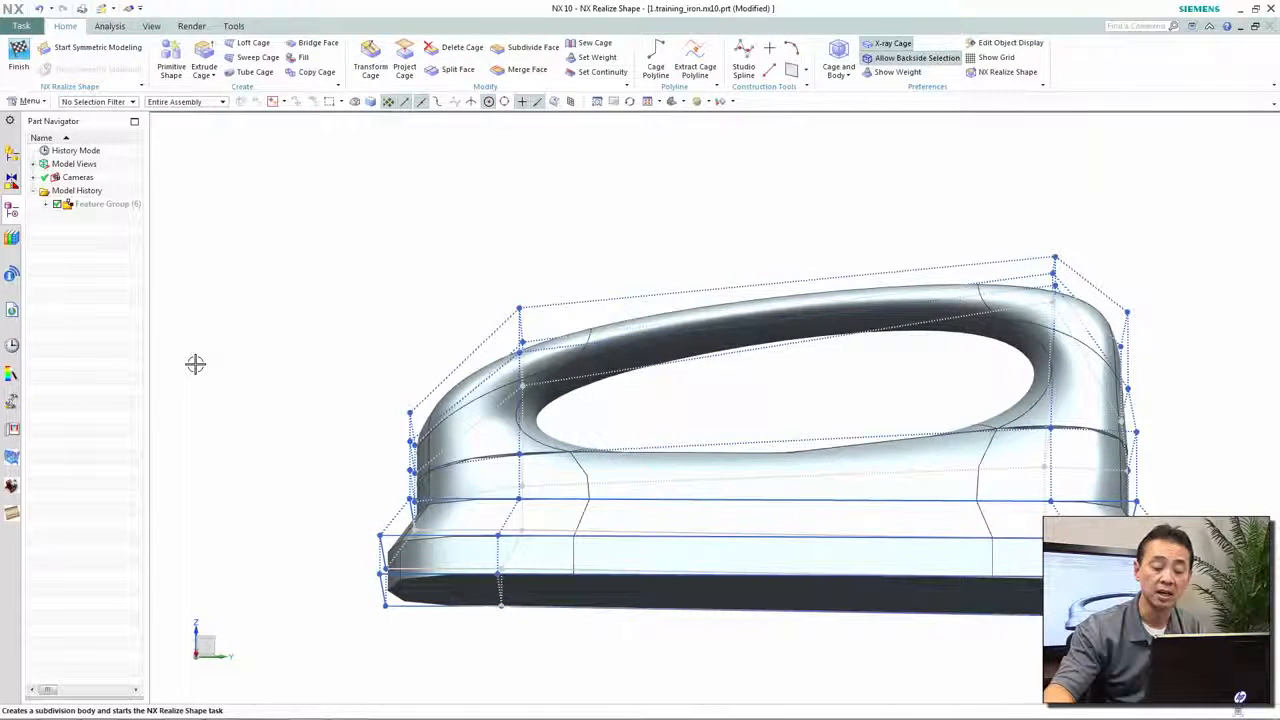
Step: Select the cage's whole front end, including the skirt and base, and narrow its width with Linear scaling
key("Home")
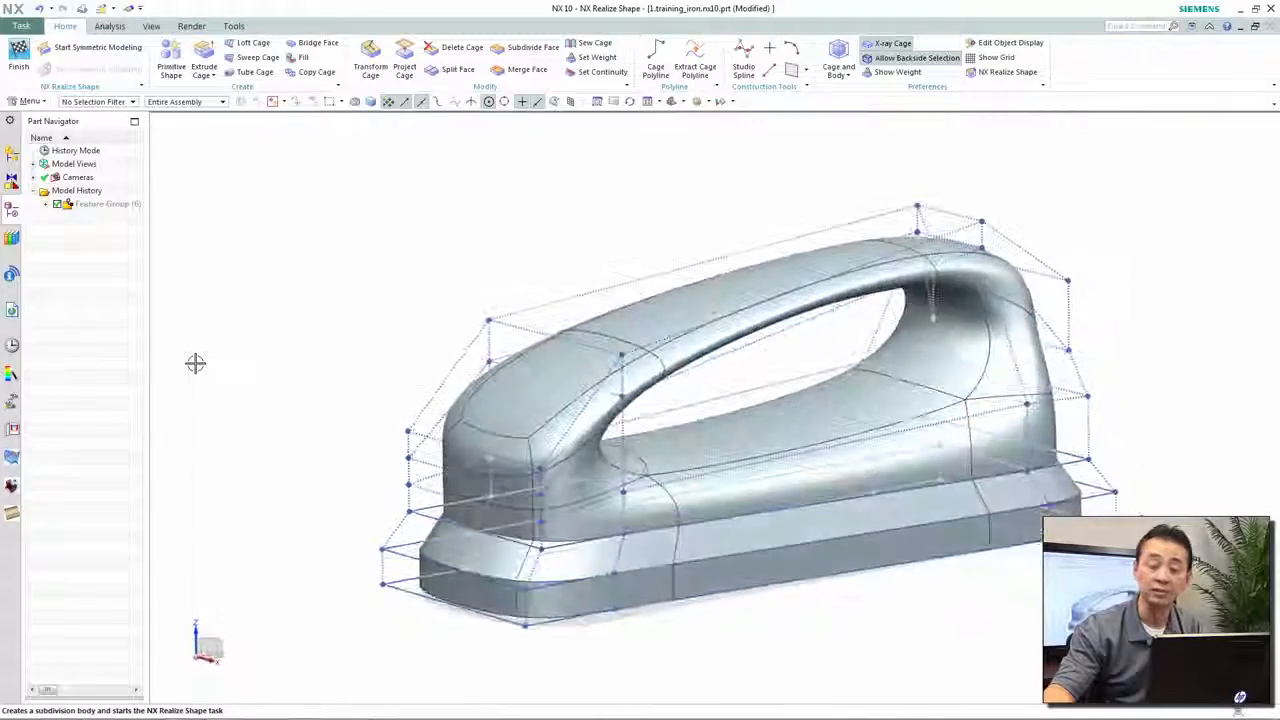
middle_click_drag(195, 363, 368, 403)
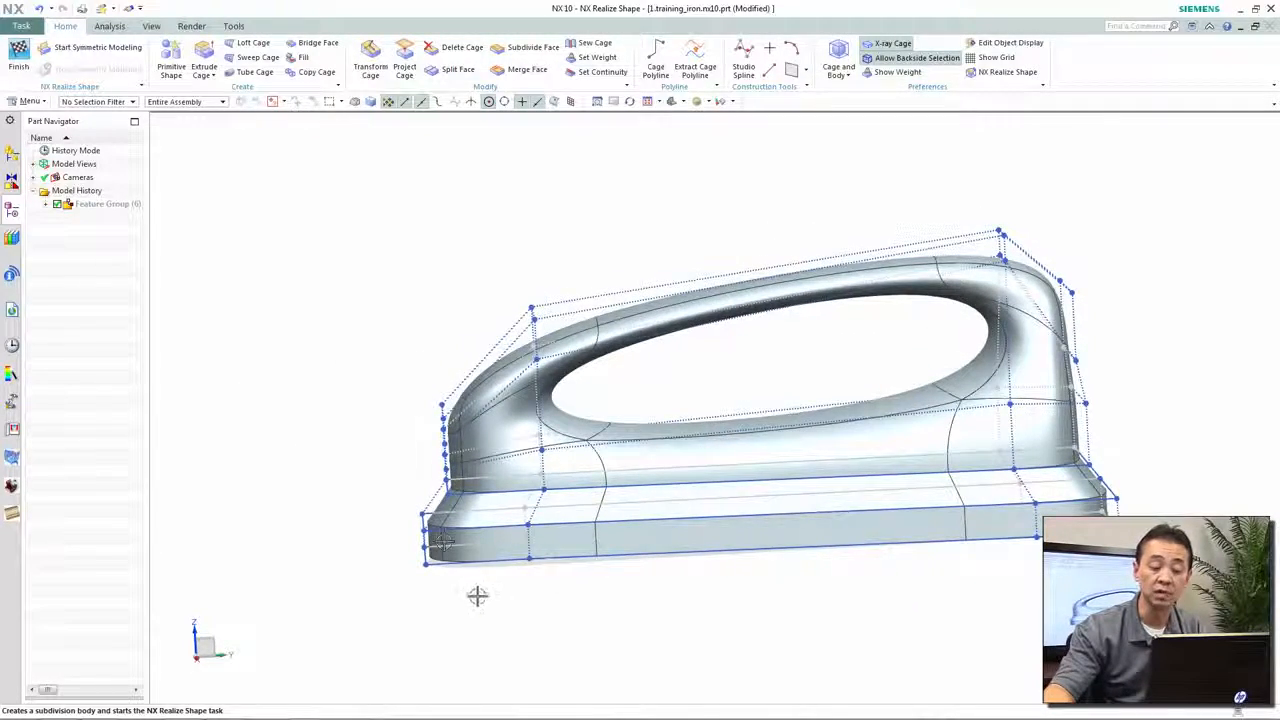
right_click(342, 268)
left_click(321, 313)
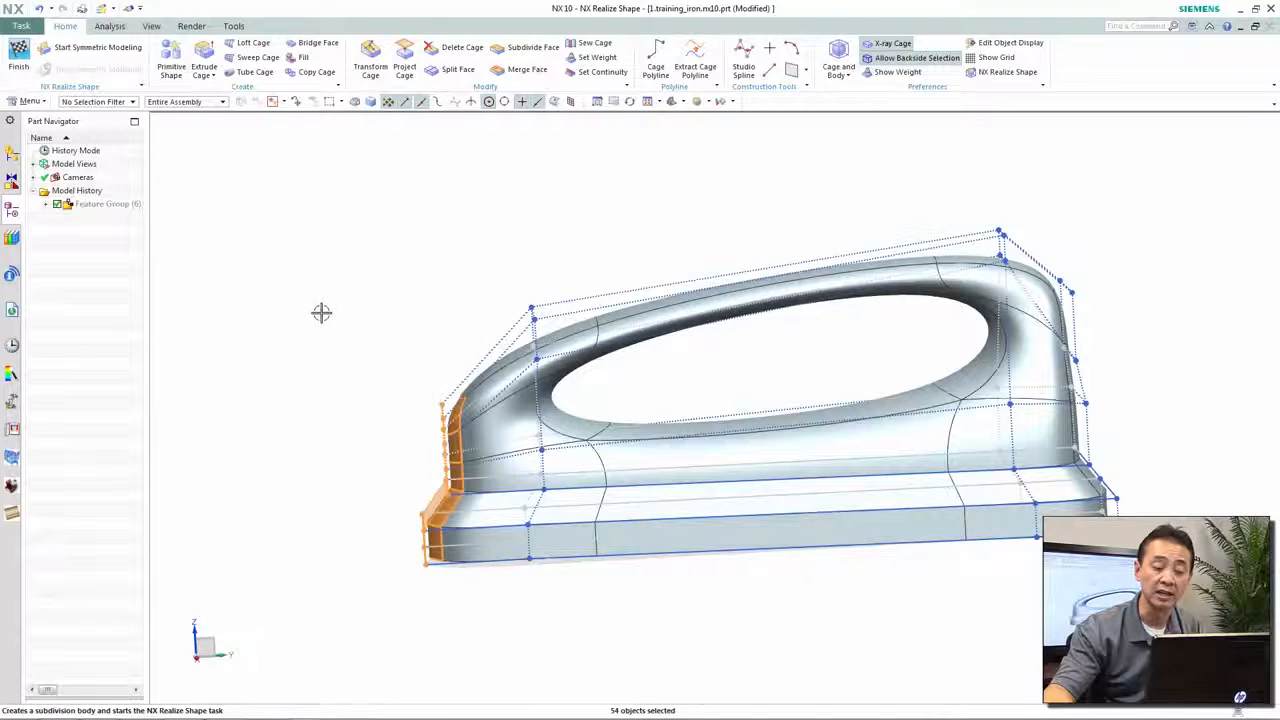
right_click(379, 345)
left_click(437, 330)
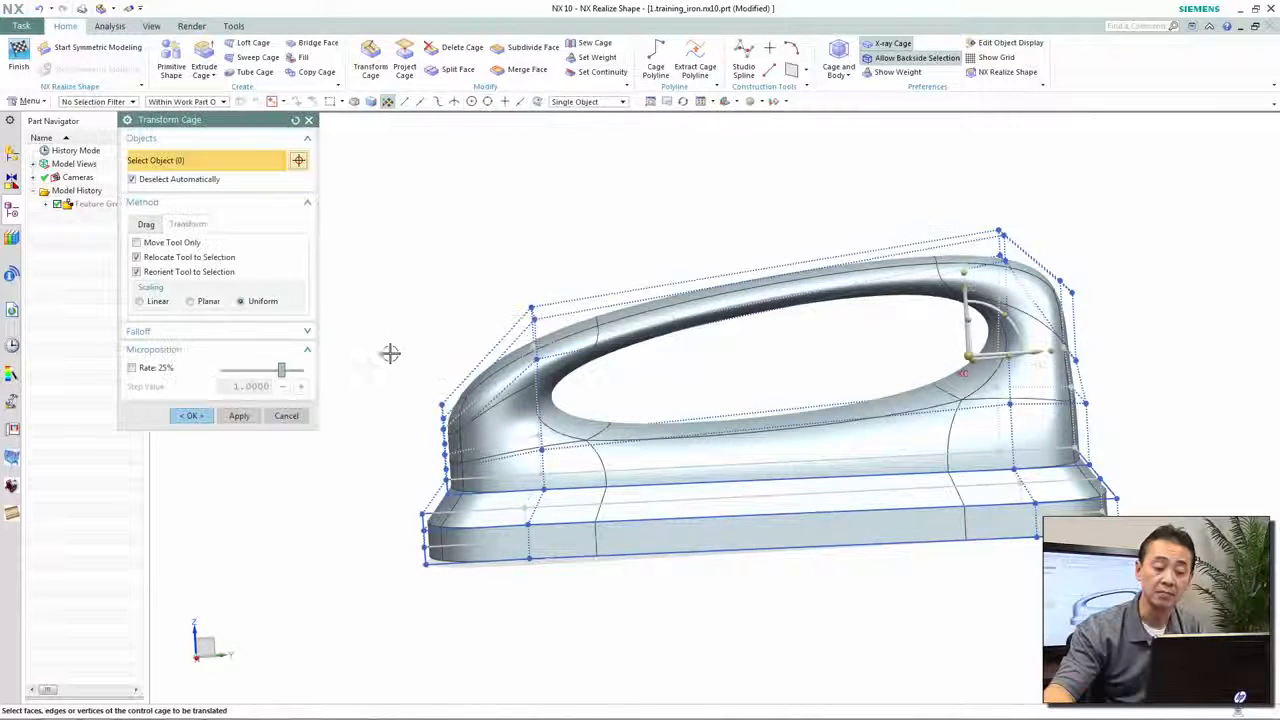
left_click_drag(516, 612, 517, 613)
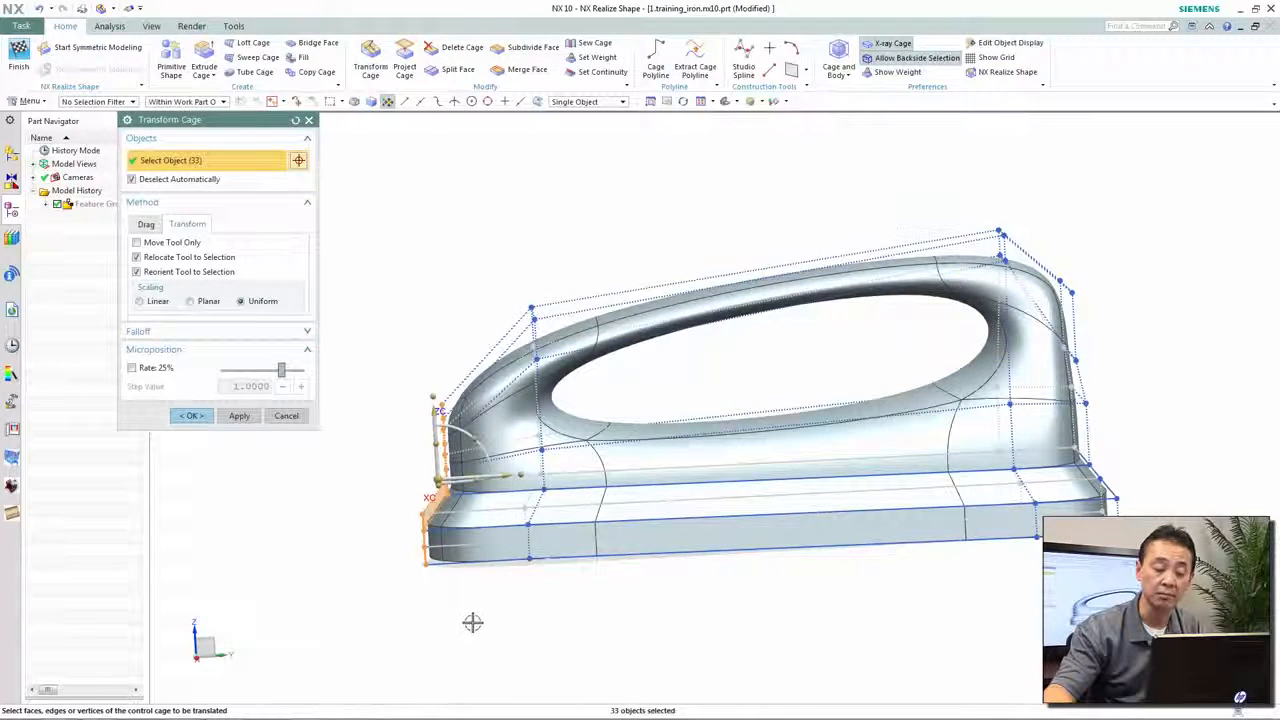
middle_click_drag(473, 622, 570, 655)
left_click(141, 302)
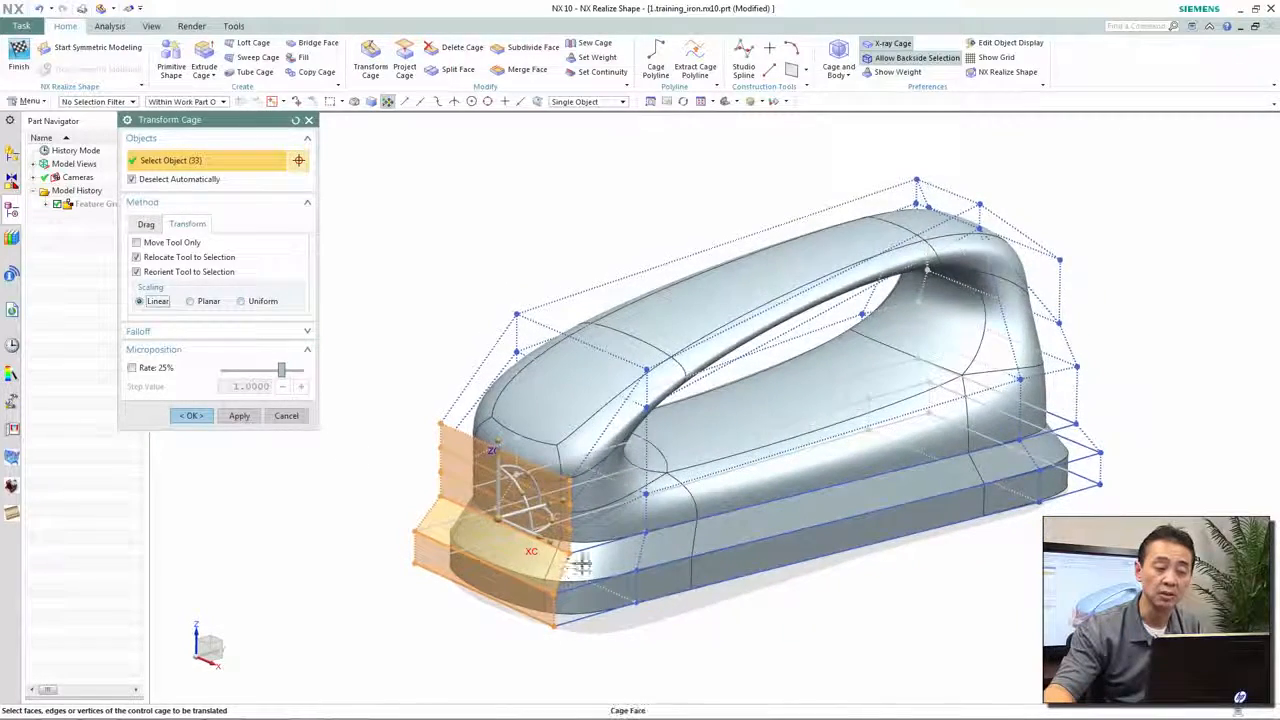
left_click_drag(553, 543, 402, 491)
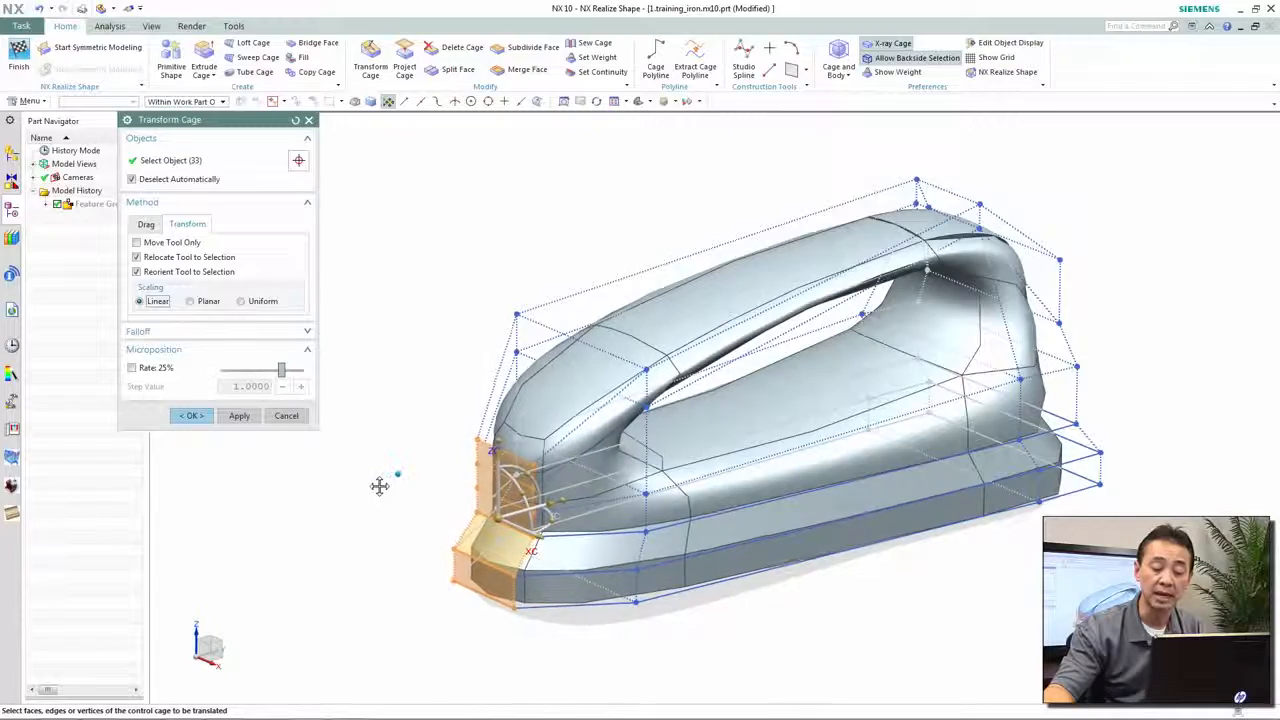
Step: Select the lower cage section just behind the nose, down through the skirt and base, and widen it with Linear scaling
middle_click_drag(317, 470, 248, 440)
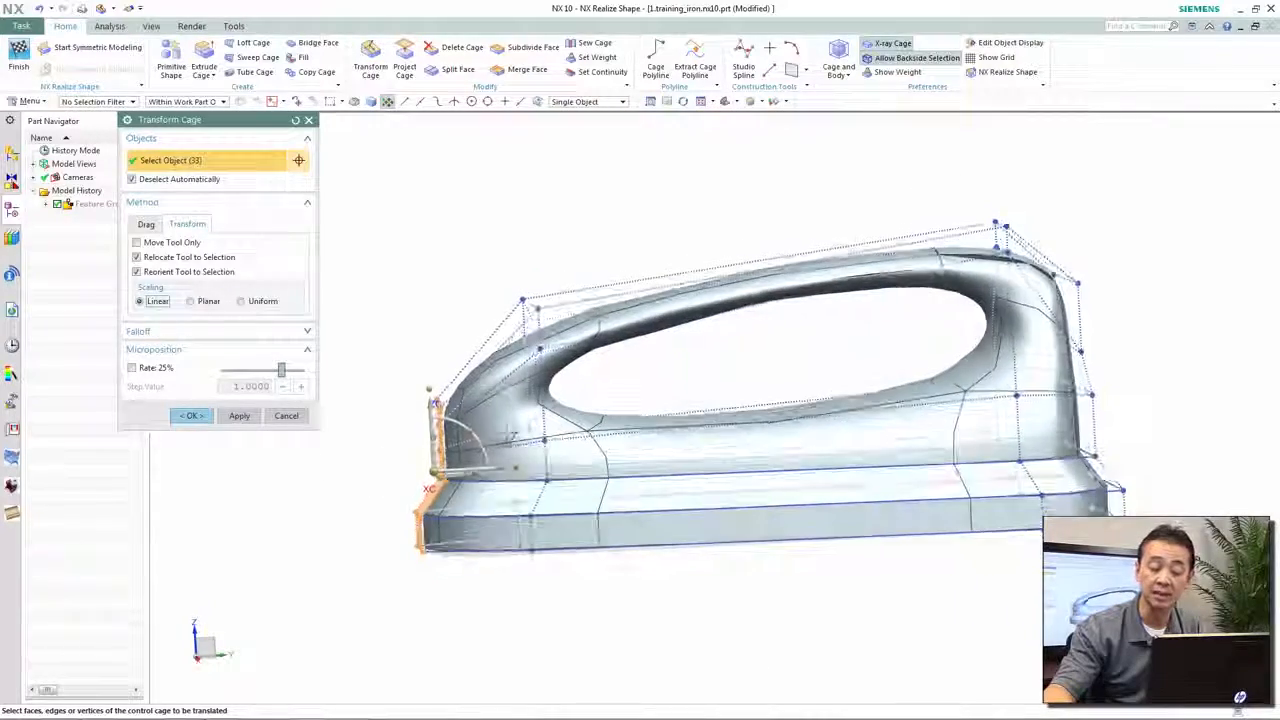
left_click_drag(502, 408, 591, 591)
middle_click_drag(592, 591, 656, 618)
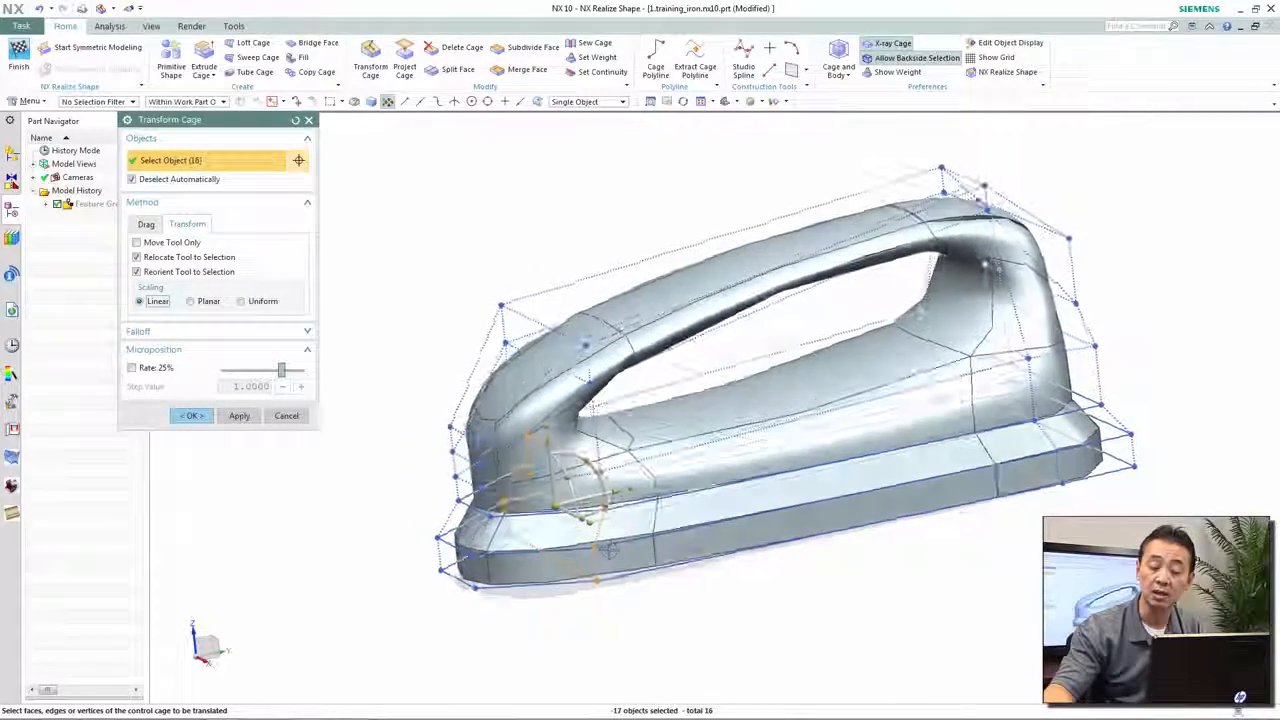
left_click_drag(603, 528, 662, 560)
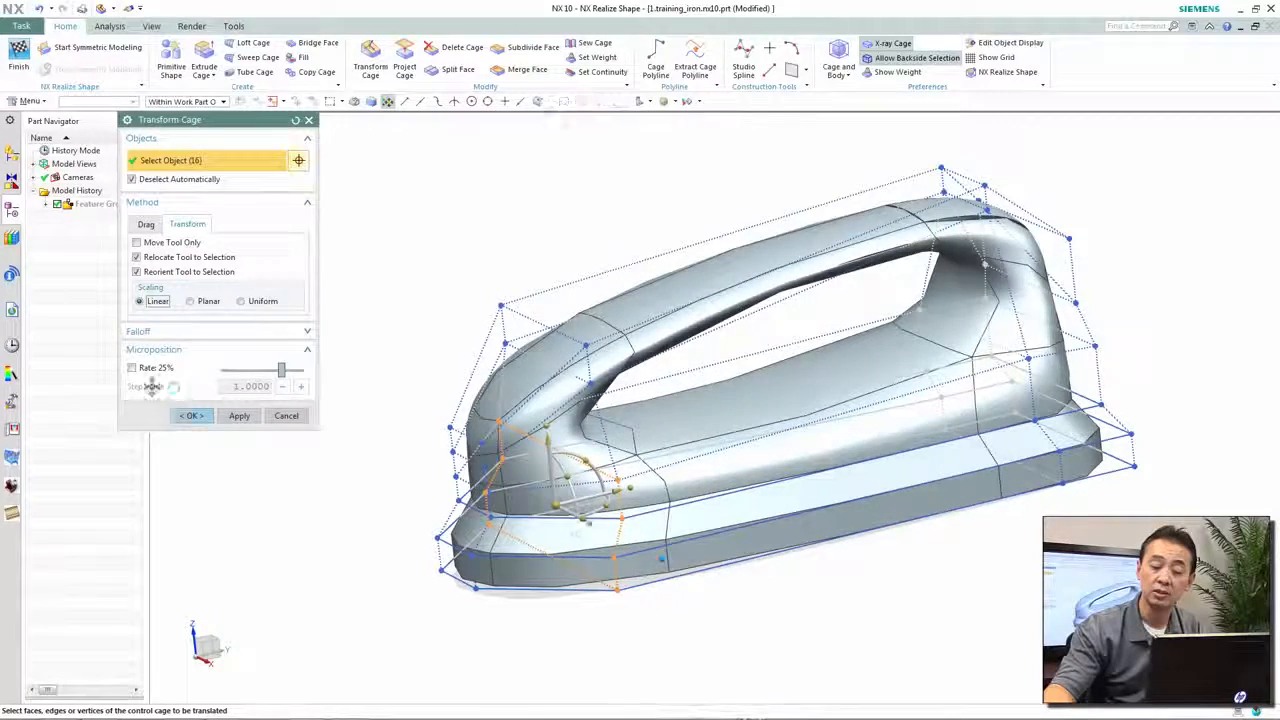
left_click(197, 414)
middle_click_drag(340, 440, 337, 349)
right_click(337, 349)
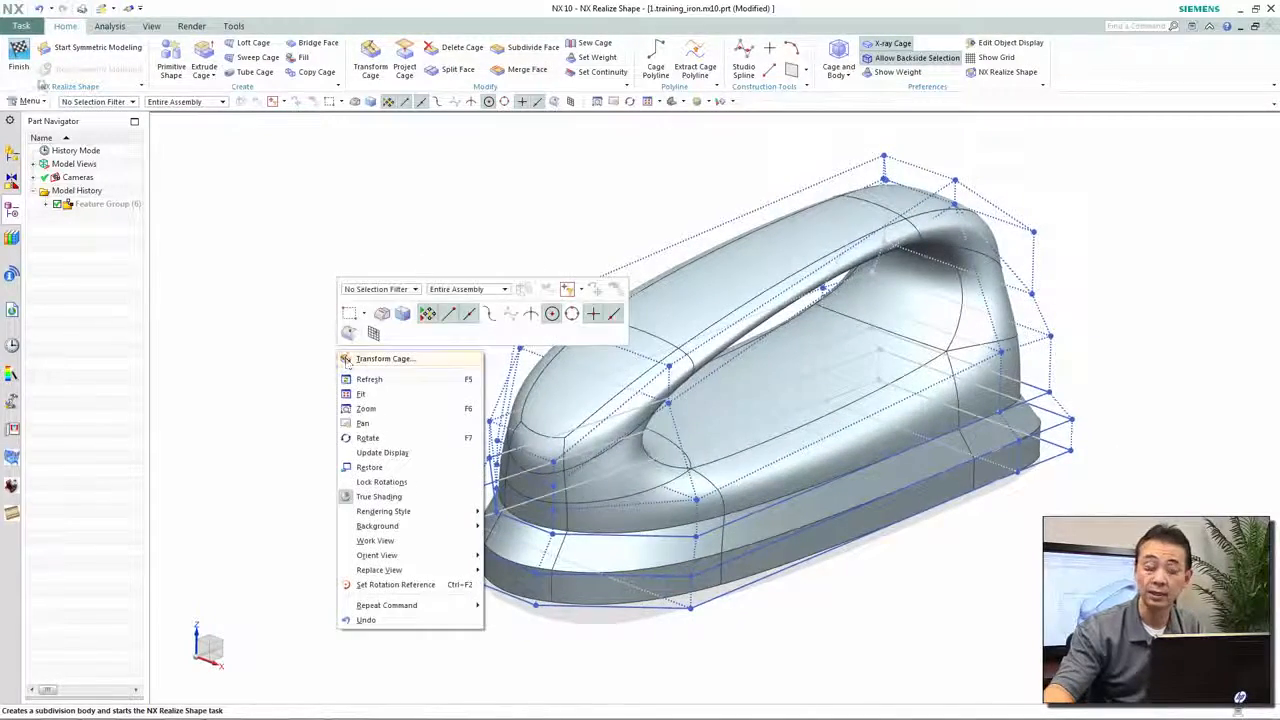
middle_click_drag(400, 231, 406, 240)
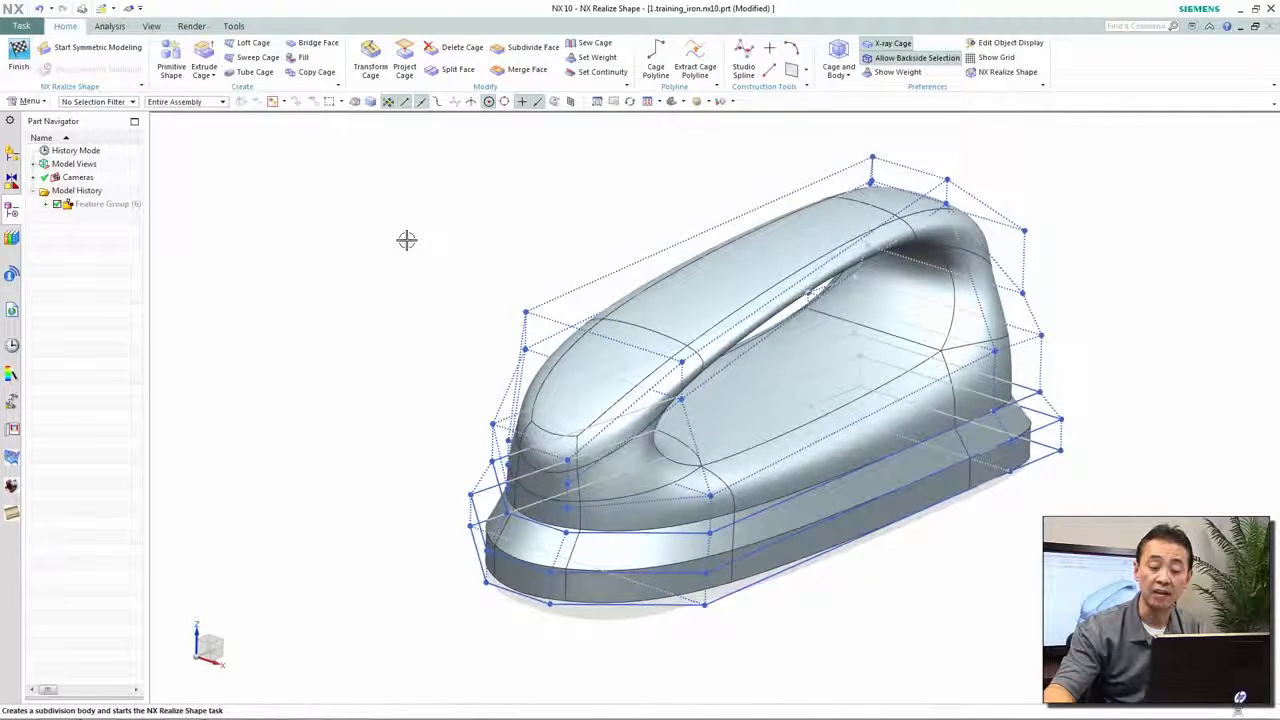
Step: Finish the NX Realize Shape task and show all solid bodies together with the iron
left_click(19, 55)
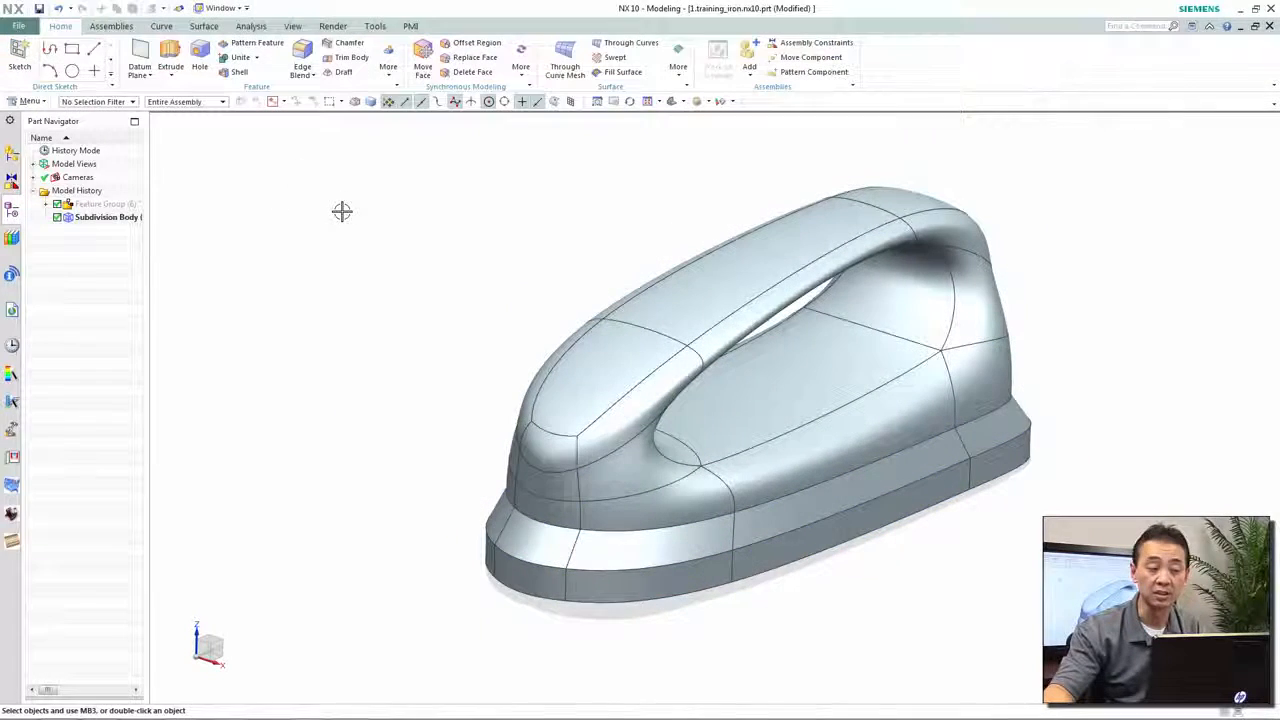
key("ctrl+w")
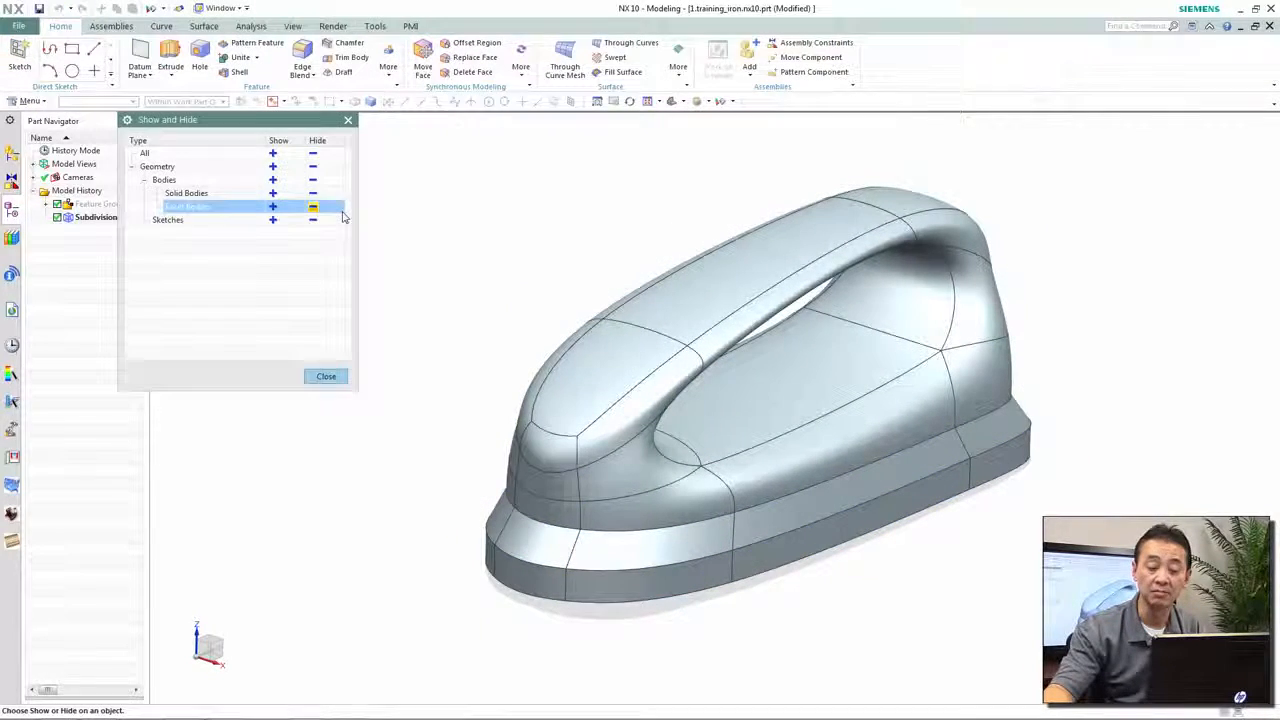
left_click(272, 194)
left_click(328, 377)
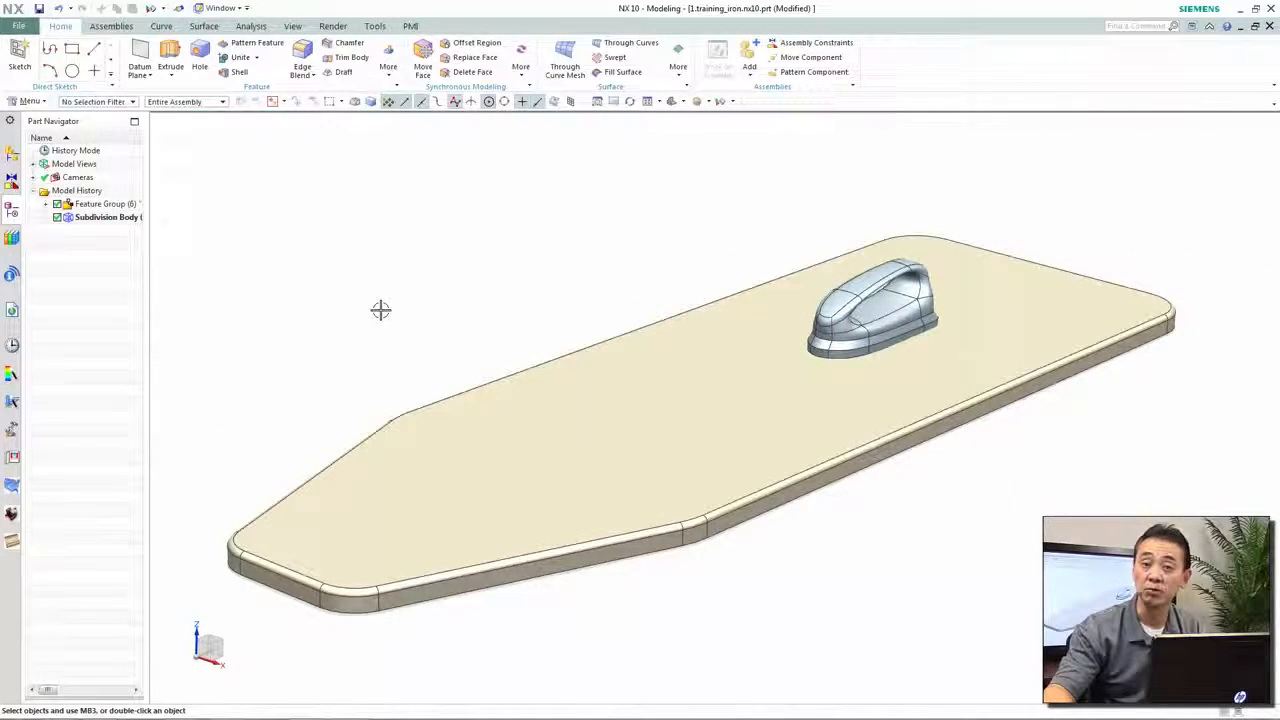